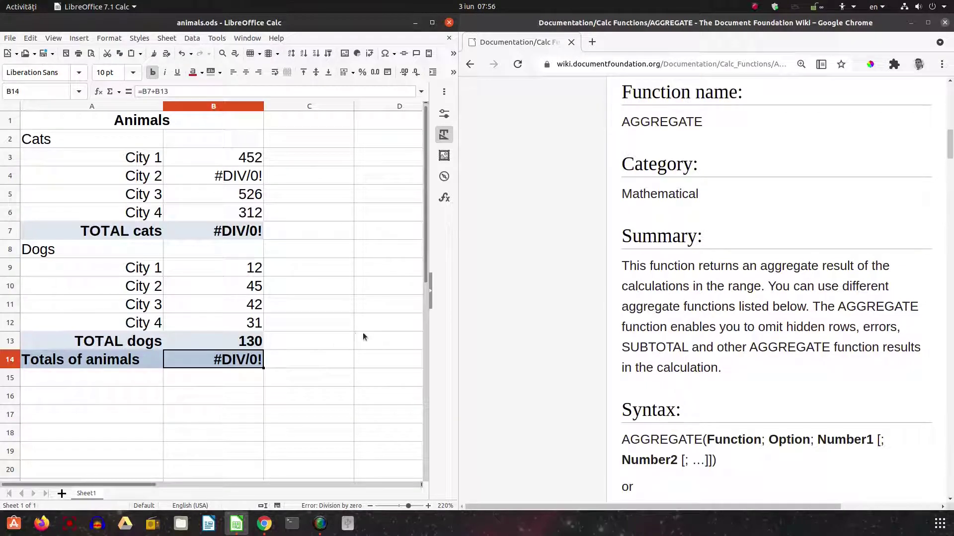
- Highlight AGGREGATE on the wiki and look over the City 1 and City 2 cats entries and headings
left_click_drag(708, 122, 620, 123)
left_click(636, 126)
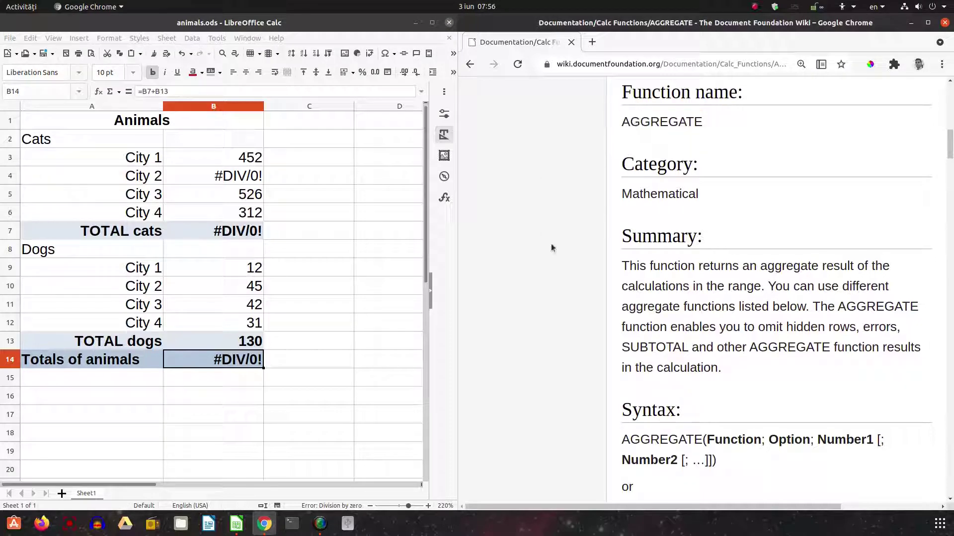
left_click(235, 165)
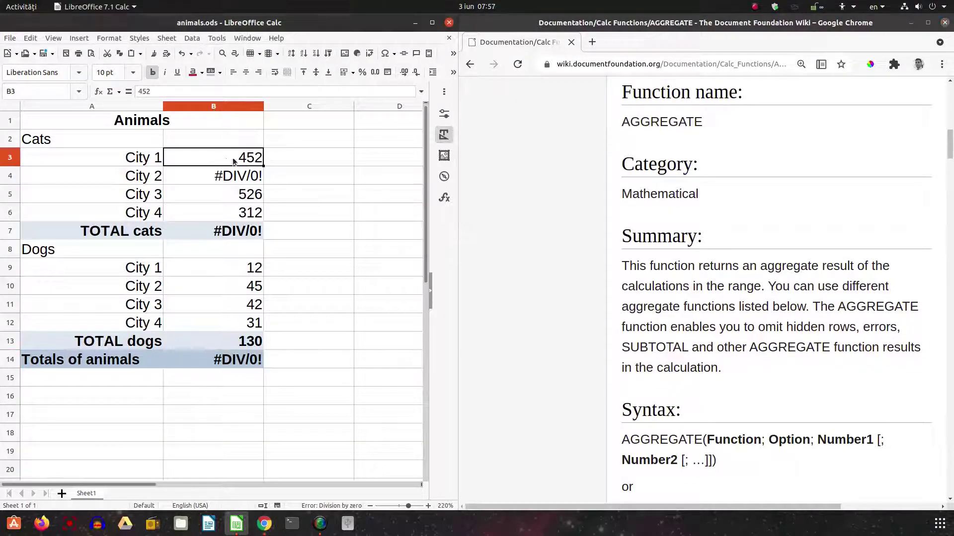
left_click(199, 177)
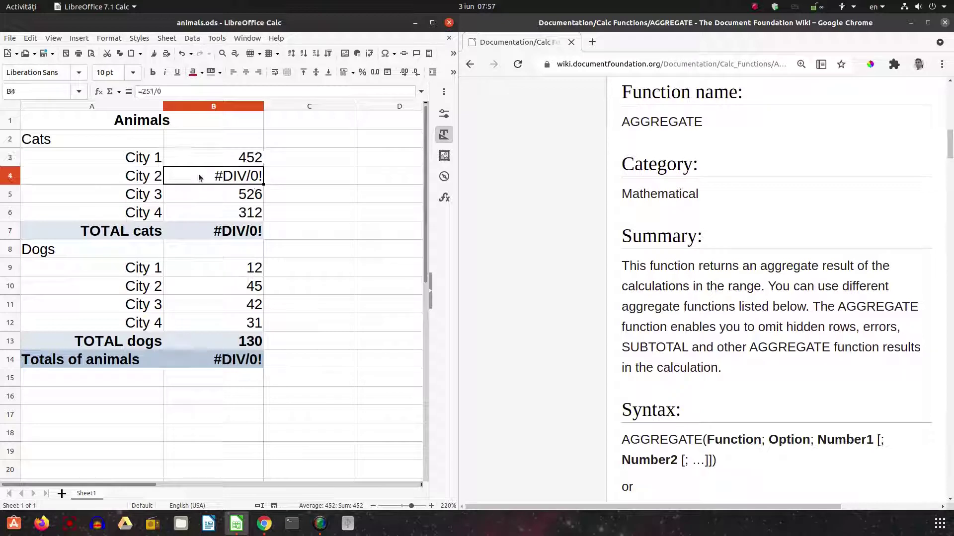
left_click(157, 126)
left_click(76, 137)
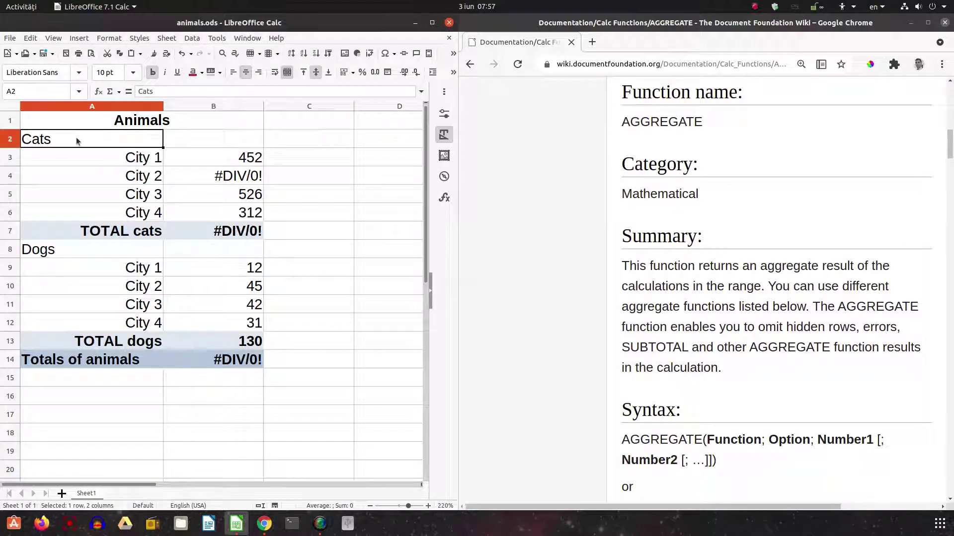
left_click(54, 252)
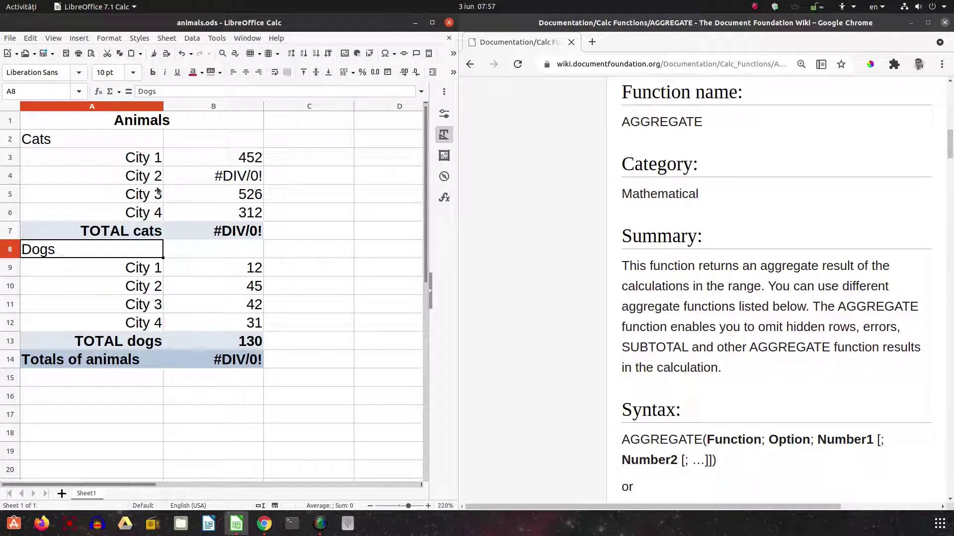
- Inspect the TOTAL cats formula and the City 2 entry causing its error
left_click(197, 234)
key("F2")
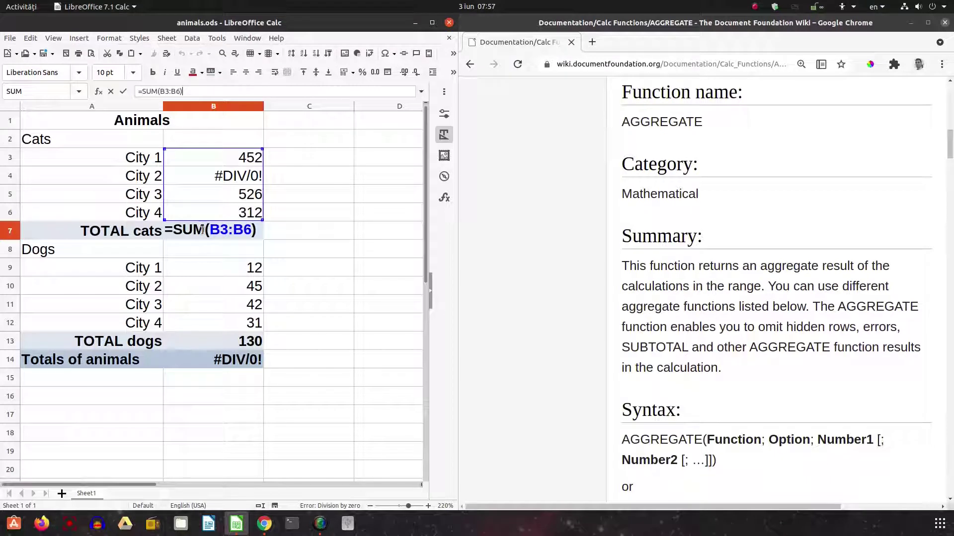
key("Return")
left_click(233, 237)
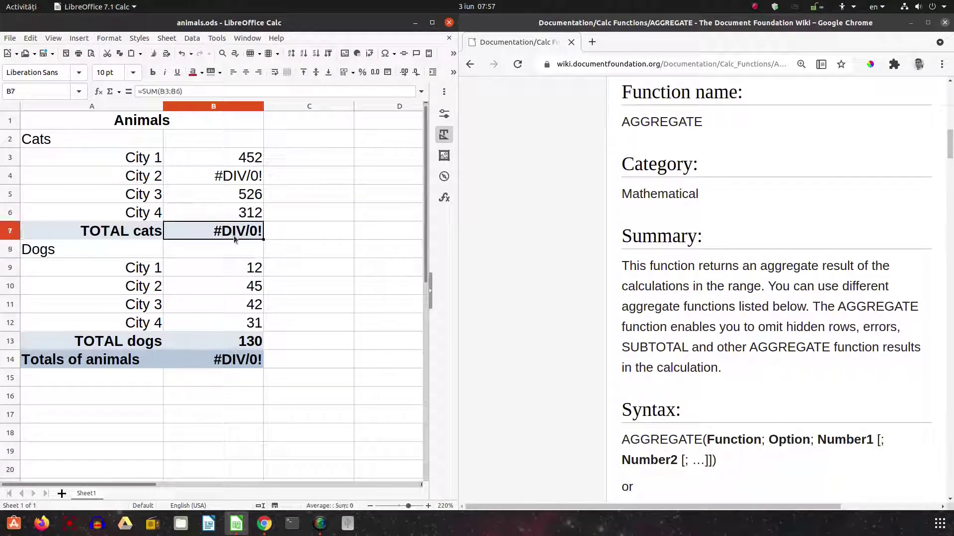
left_click(240, 181)
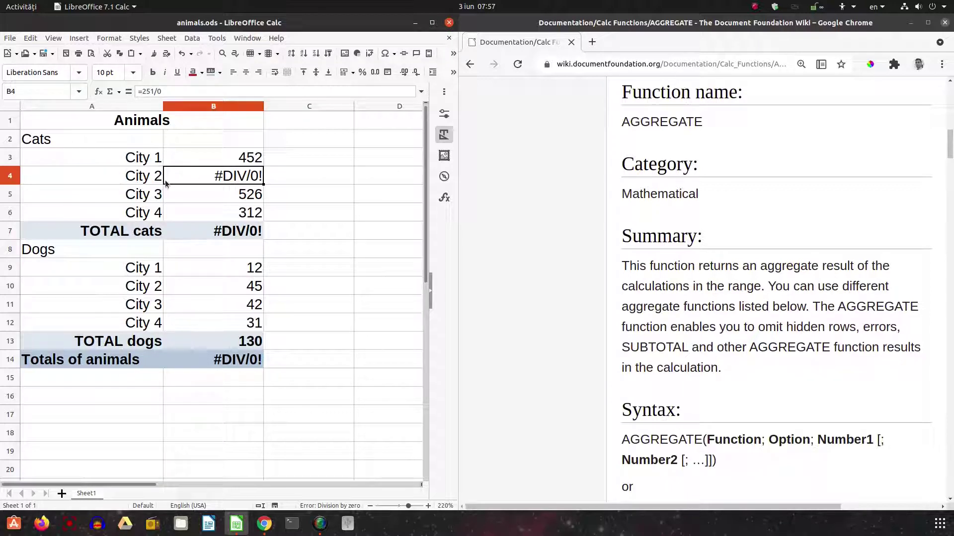
- Remove the division by zero from B4, trying =251.0 and then plain =251
left_click(194, 94)
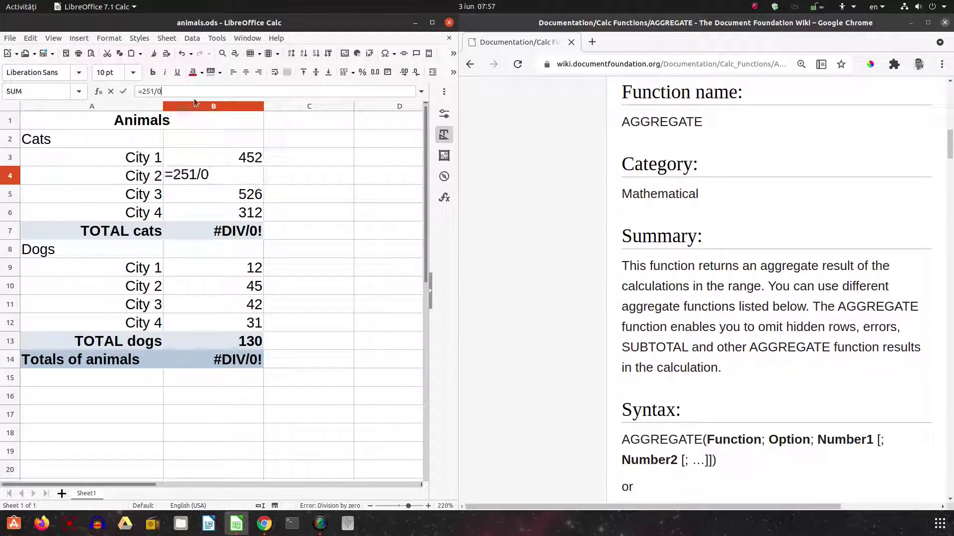
key("BackSpace")
key("BackSpace")
type(".0")
key("Return")
key("Up")
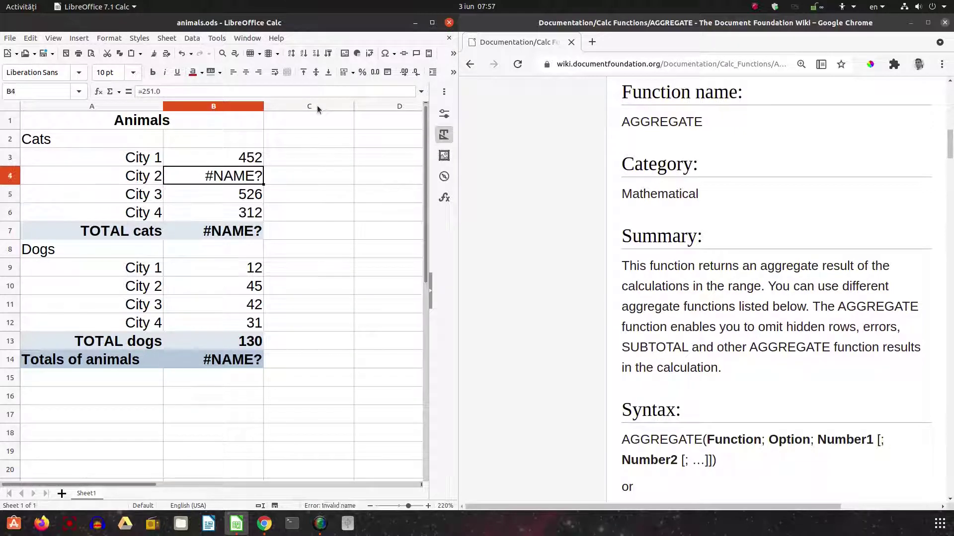
left_click(154, 92)
key("BackSpace")
type(",")
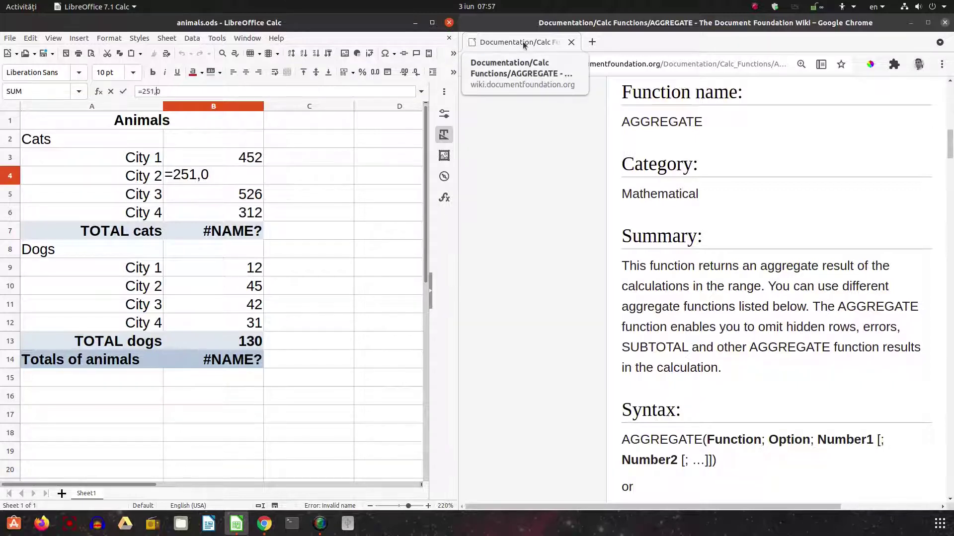
key("BackSpace")
key("BackSpace")
key("Return")
key("Up")
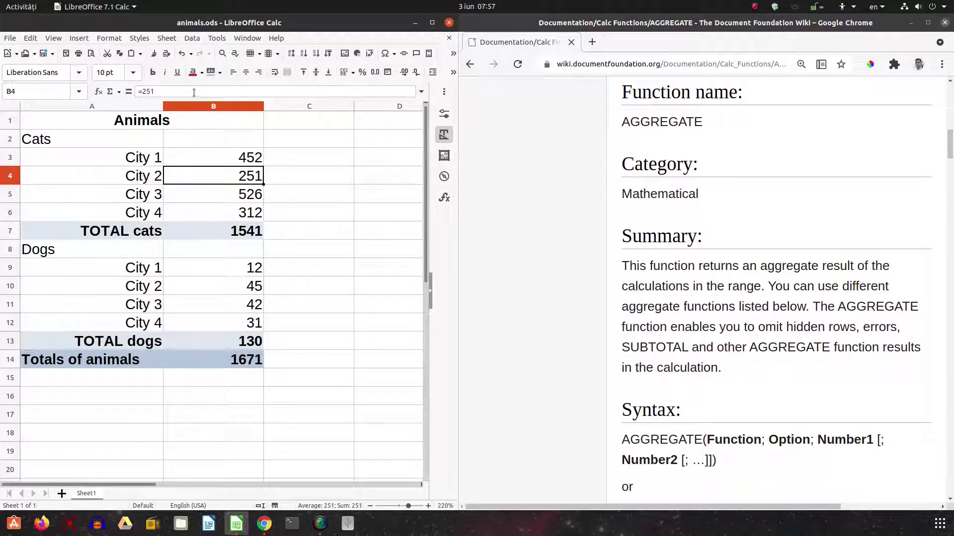
- Change B4 to =251. so it produces a #NAME? error
left_click(194, 92)
type(".")
key("Return")
key("Up")
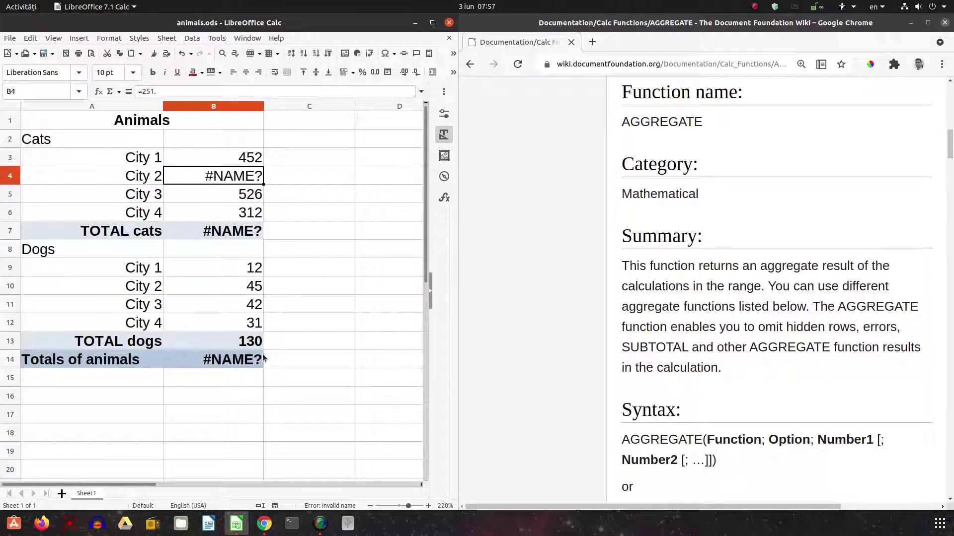
- Check that TOTAL cats and Totals of animals now carry the #NAME? error
left_click(218, 234)
left_click(171, 366)
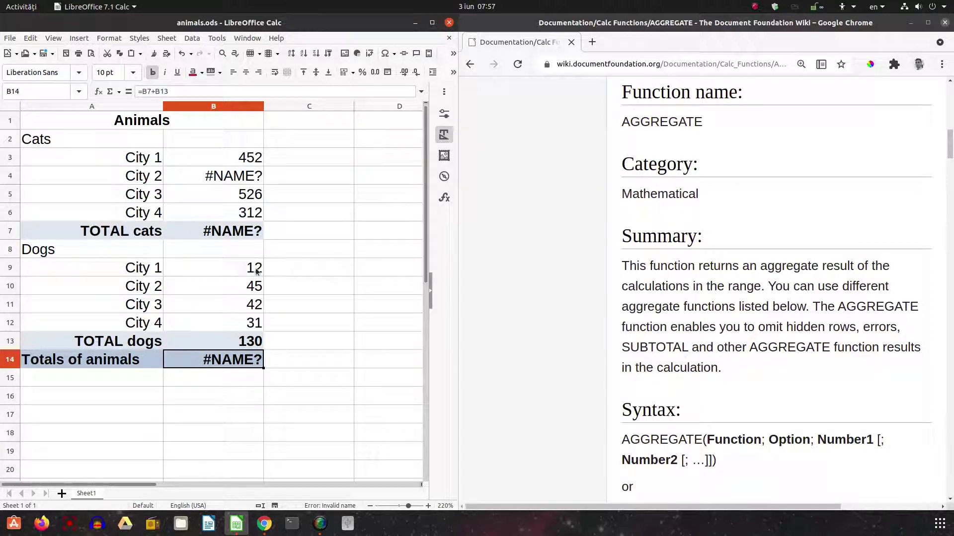
left_click(241, 237)
left_click(250, 179)
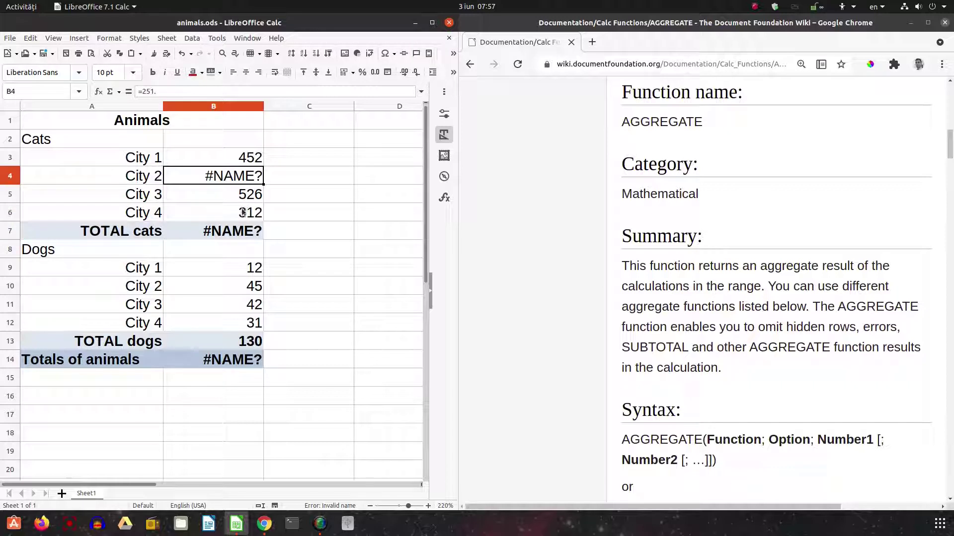
left_click(246, 230)
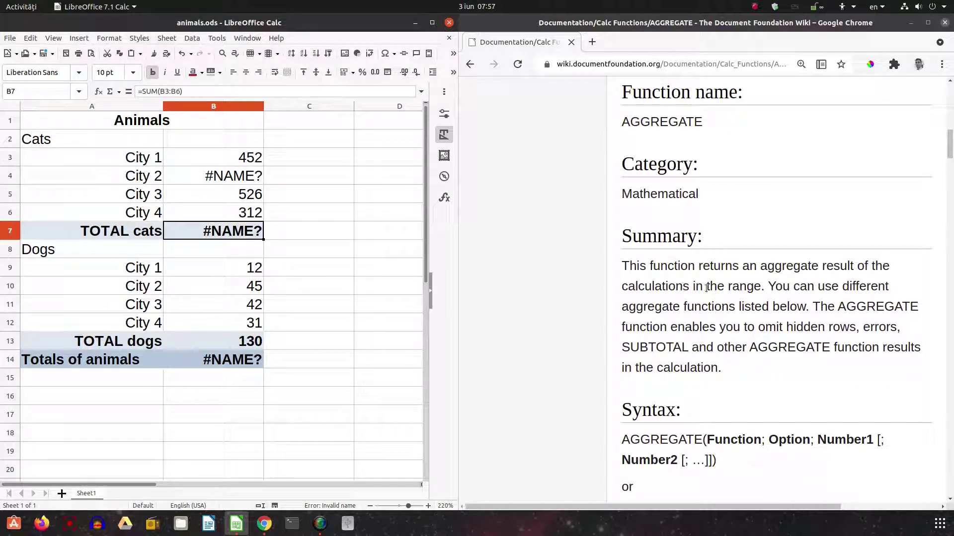
- Highlight the Summary's mention of the aggregate functions and part of the Syntax
left_click_drag(676, 306, 766, 308)
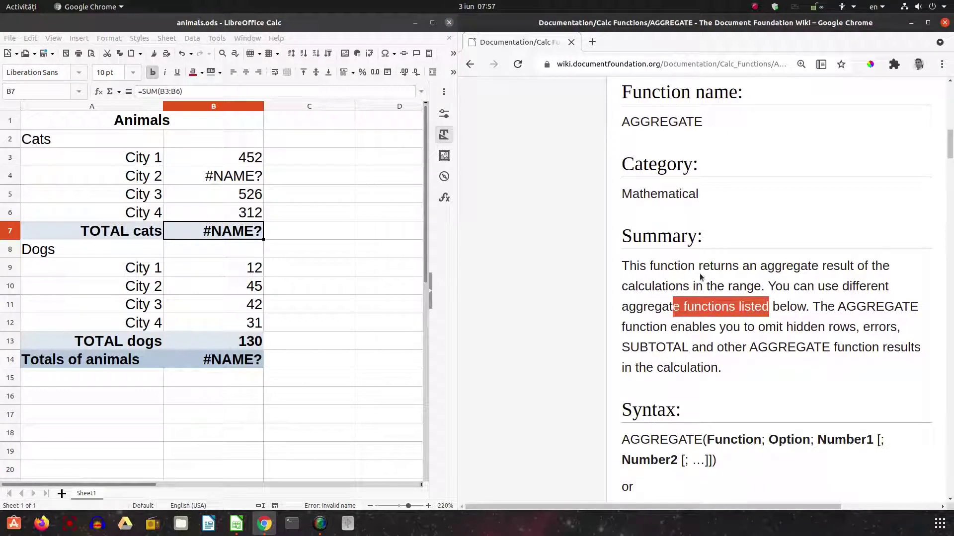
scroll(741, 359, "down", 2)
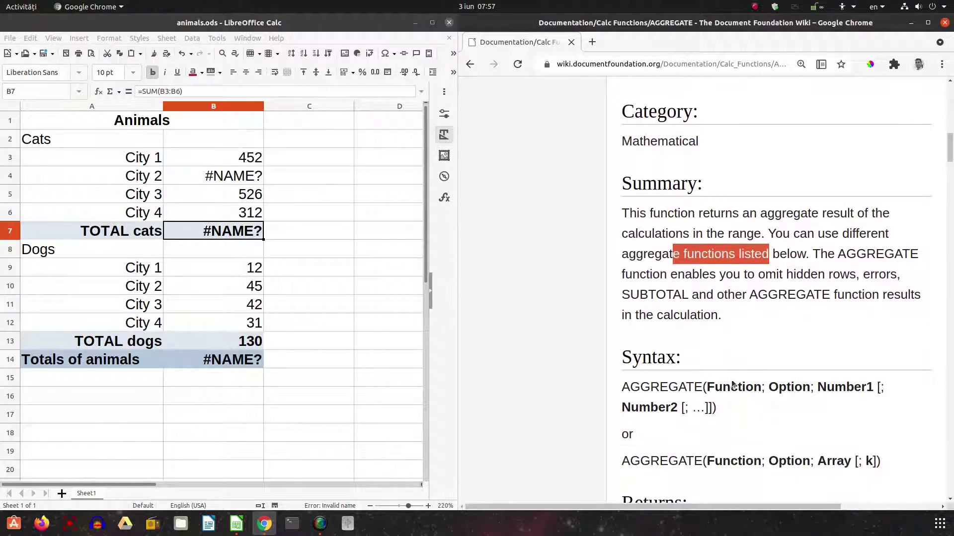
left_click_drag(723, 386, 708, 407)
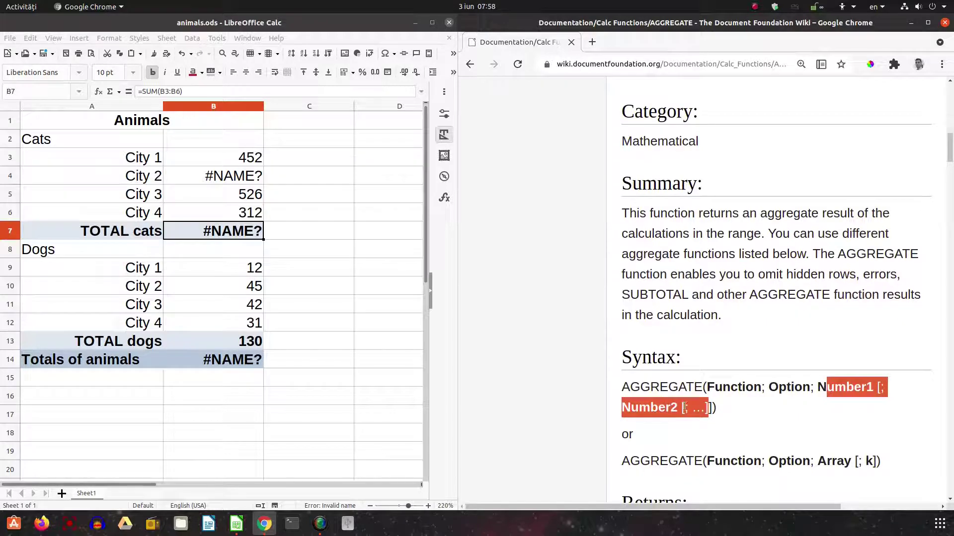
- Find function index 9 as SUM in the index table, then scroll toward the Option section
scroll(677, 406, "down", 8)
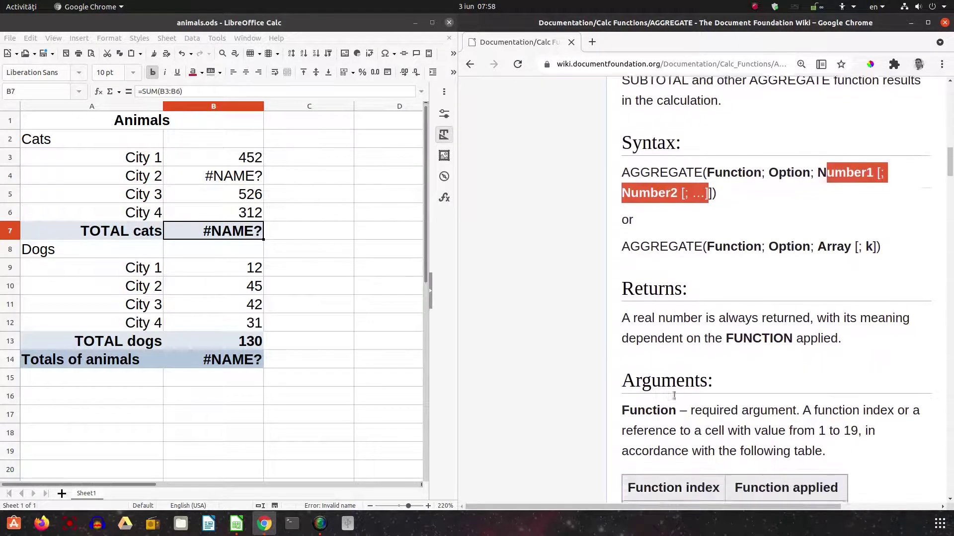
scroll(673, 394, "down", 4)
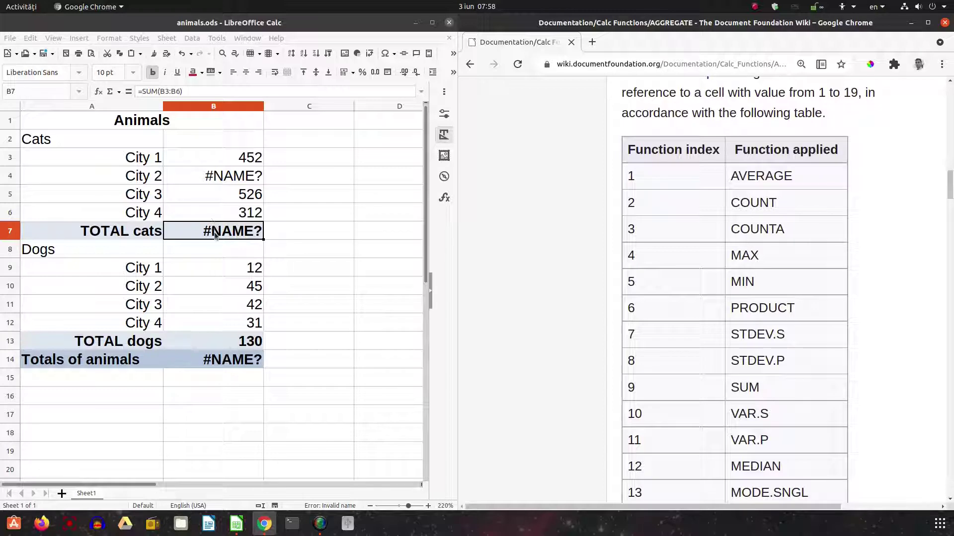
left_click_drag(773, 395, 626, 392)
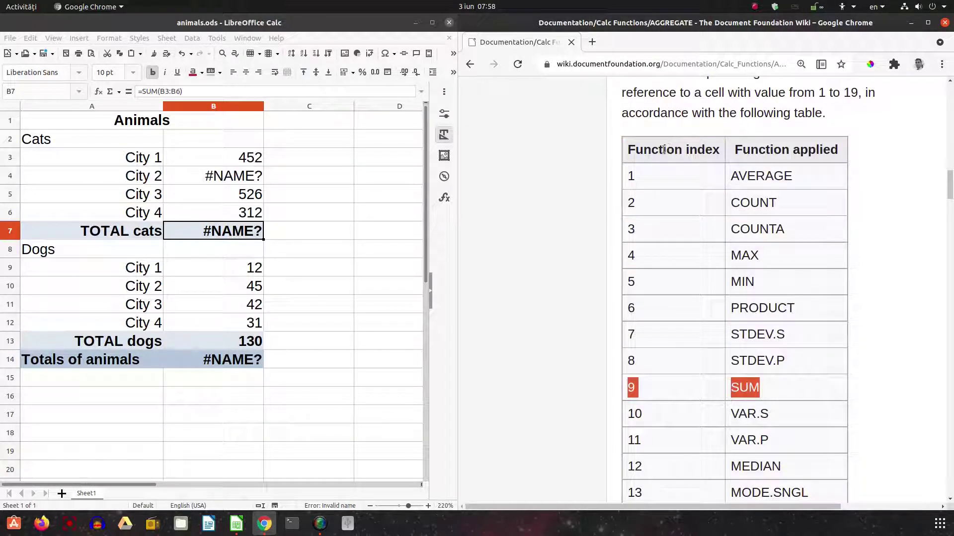
double_click(632, 388)
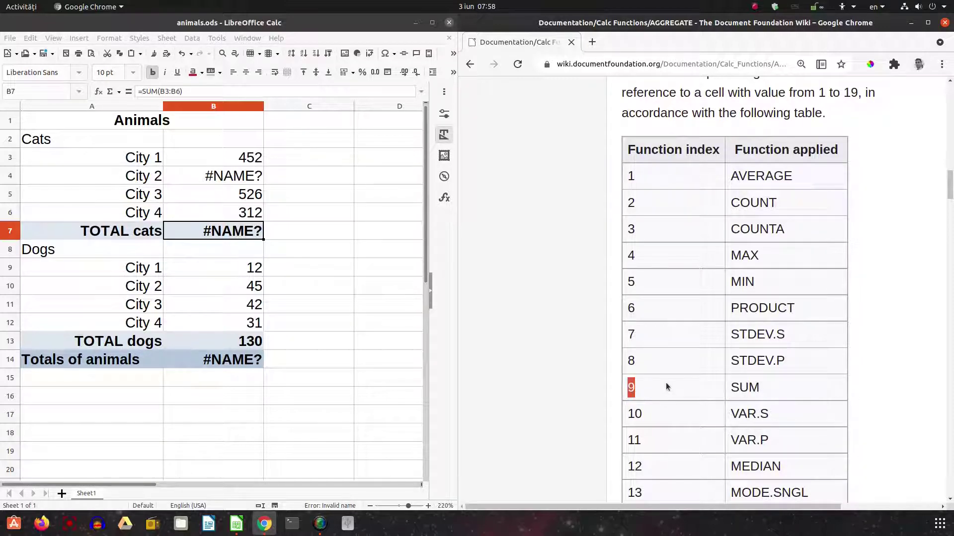
scroll(665, 383, "down", 2)
scroll(665, 385, "down", 5)
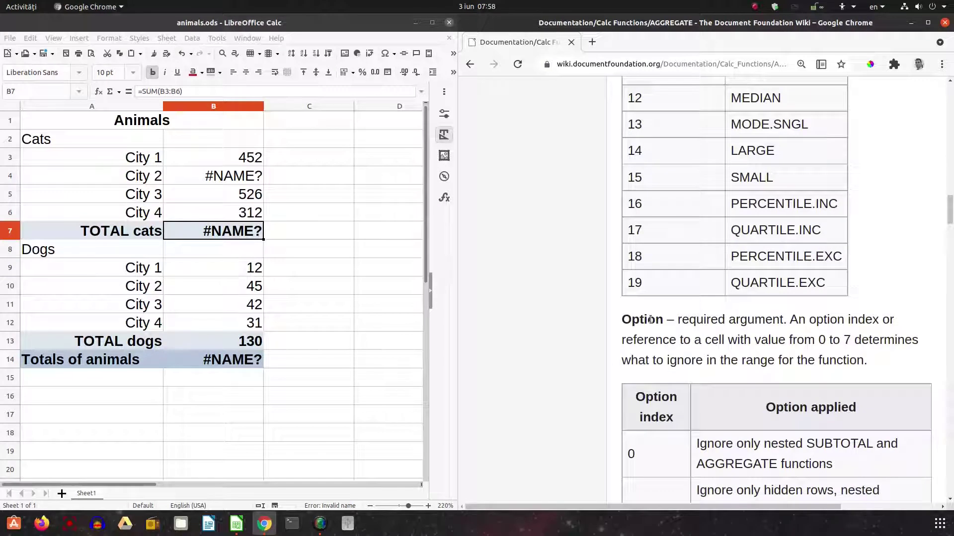
- Highlight option index 6, Ignore only errors, in the wiki's Option table
scroll(650, 320, "down", 5)
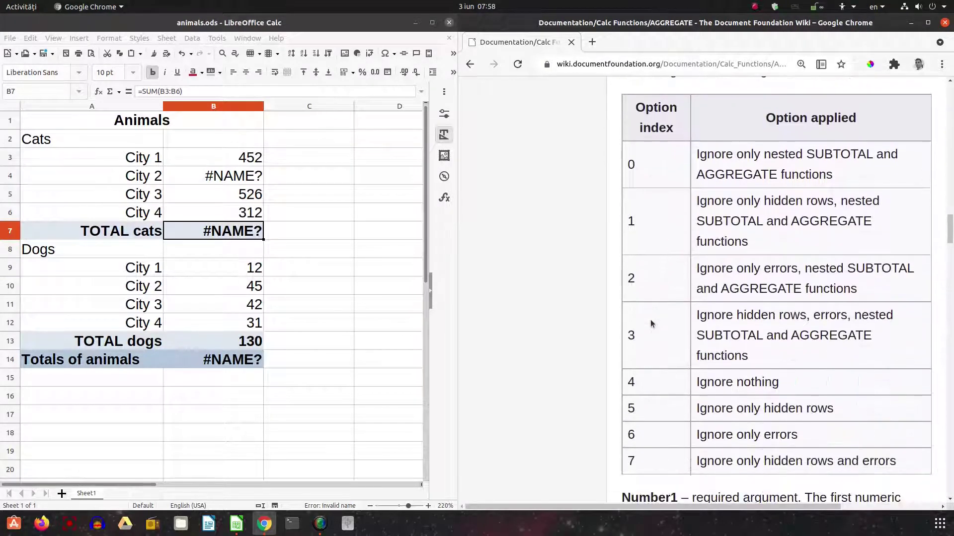
left_click(249, 179)
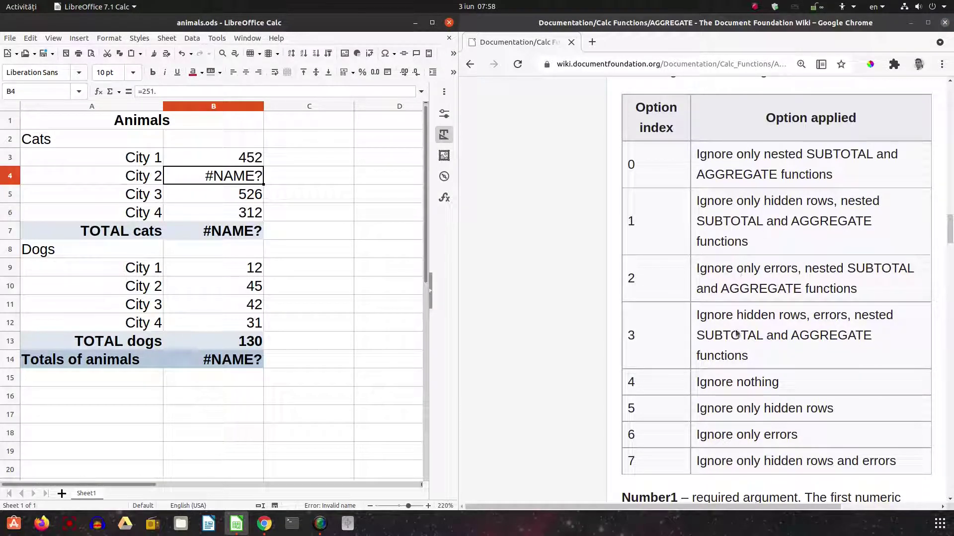
left_click_drag(721, 436, 795, 437)
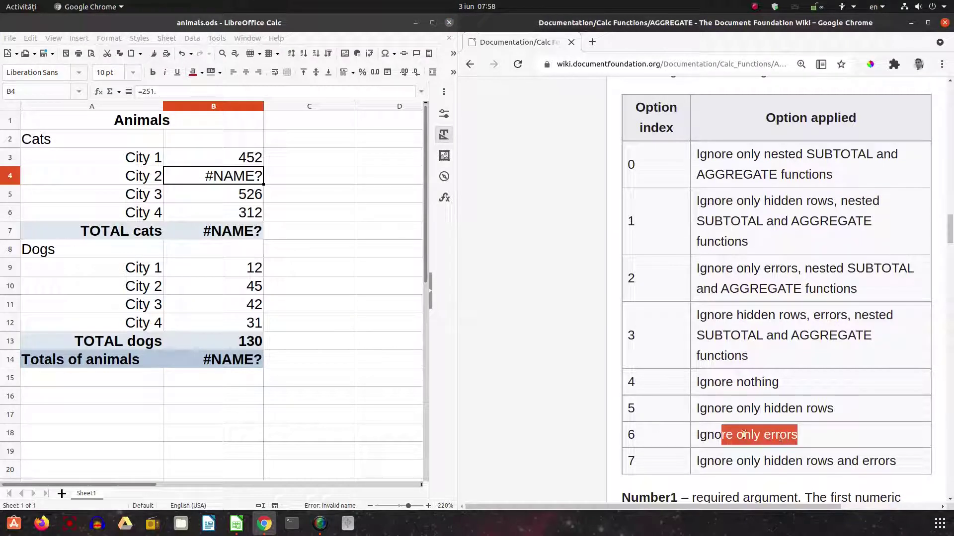
left_click_drag(630, 435, 636, 438)
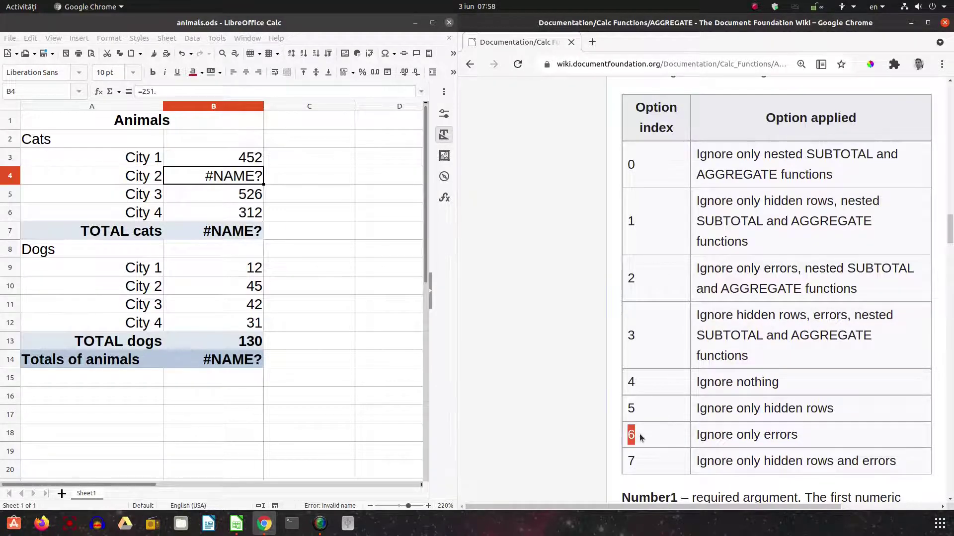
scroll(648, 433, "up", 7)
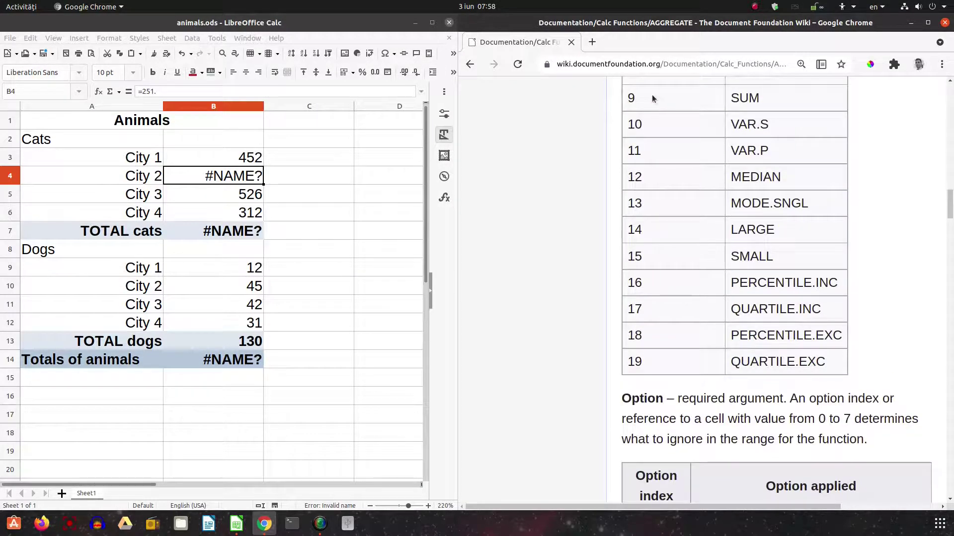
scroll(652, 97, "down", 8)
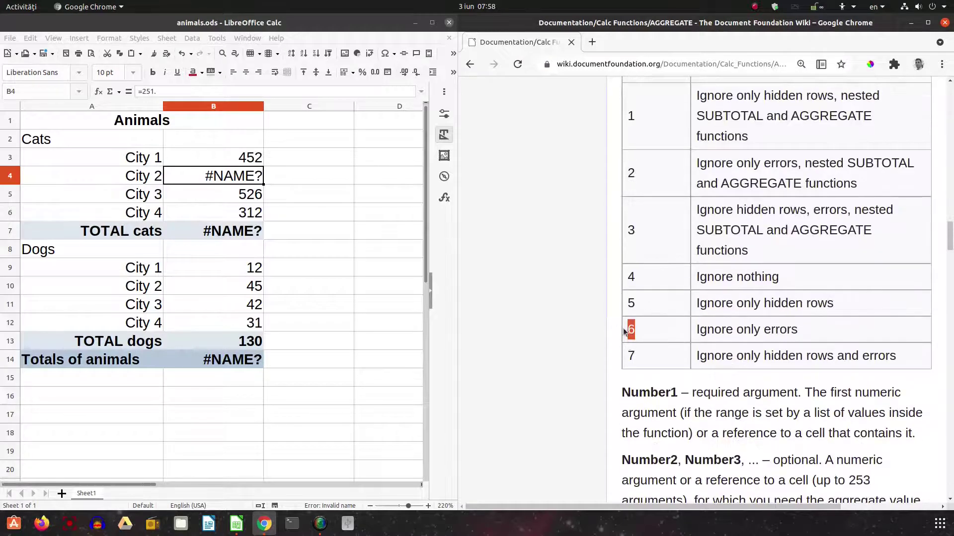
scroll(509, 369, "down", 2)
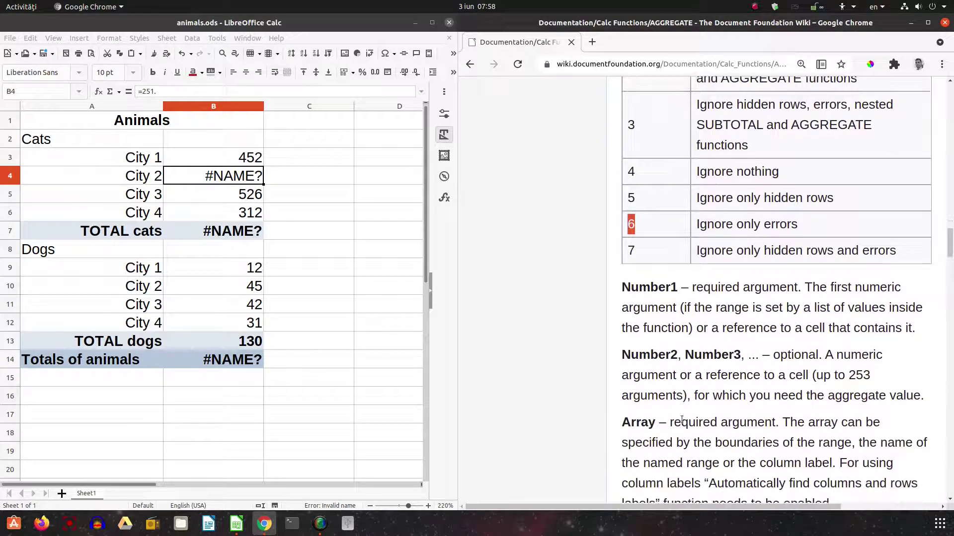
- Replace the TOTAL cats formula in B7 with =AGGREGATE(9;6;B3:B6), giving 1290
left_click(242, 368)
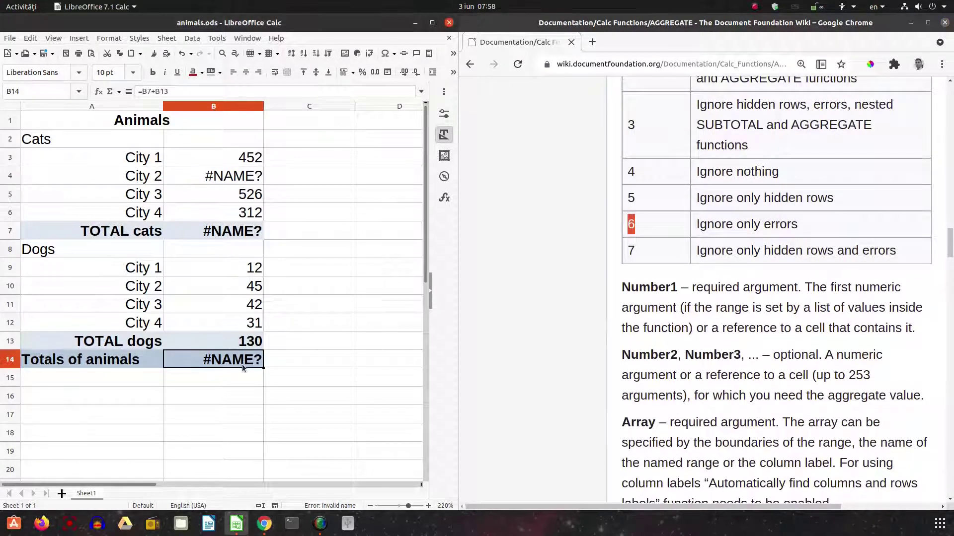
left_click(245, 233)
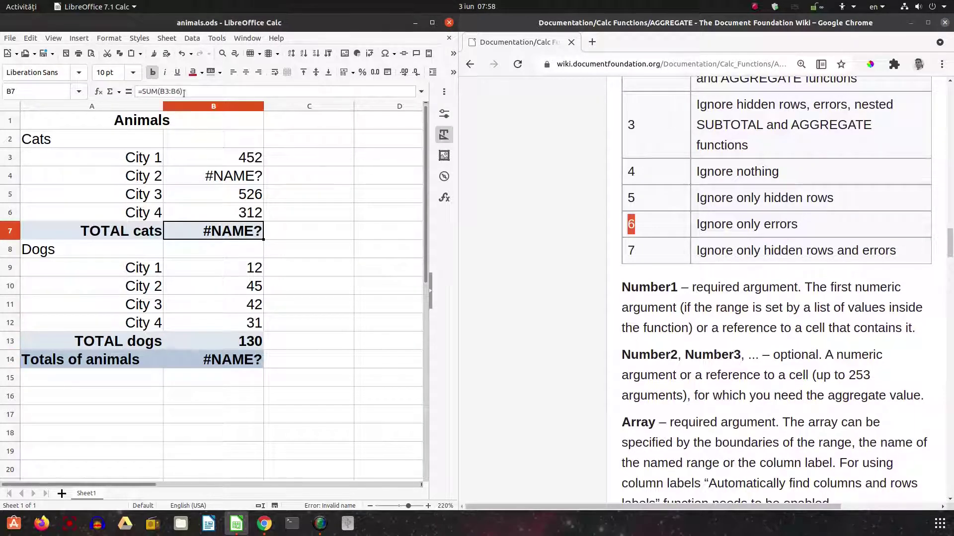
key("F2")
key("BackSpace")
key("BackSpace")
key("BackSpace")
key("BackSpace")
key("BackSpace")
key("BackSpace")
key("BackSpace")
key("BackSpace")
key("BackSpace")
key("BackSpace")
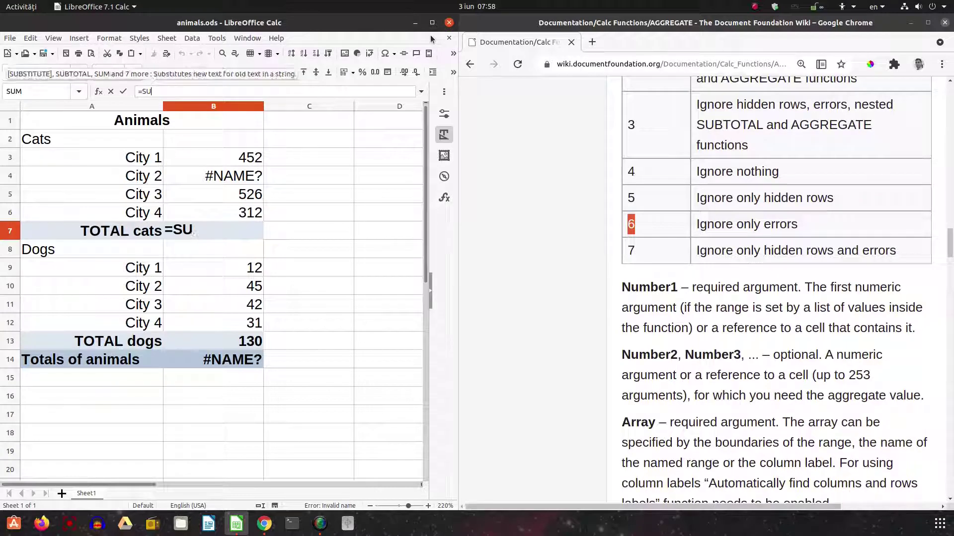
type("aggre")
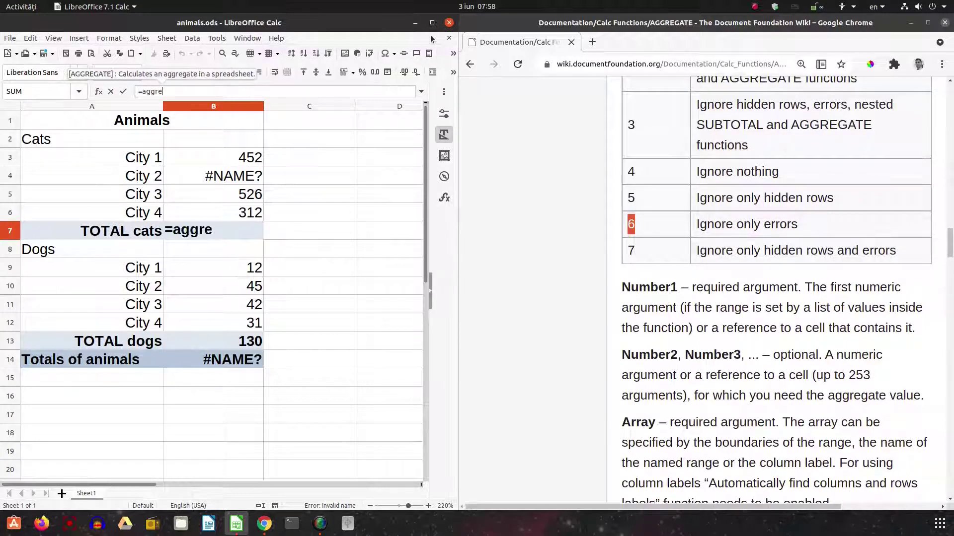
type("gate(")
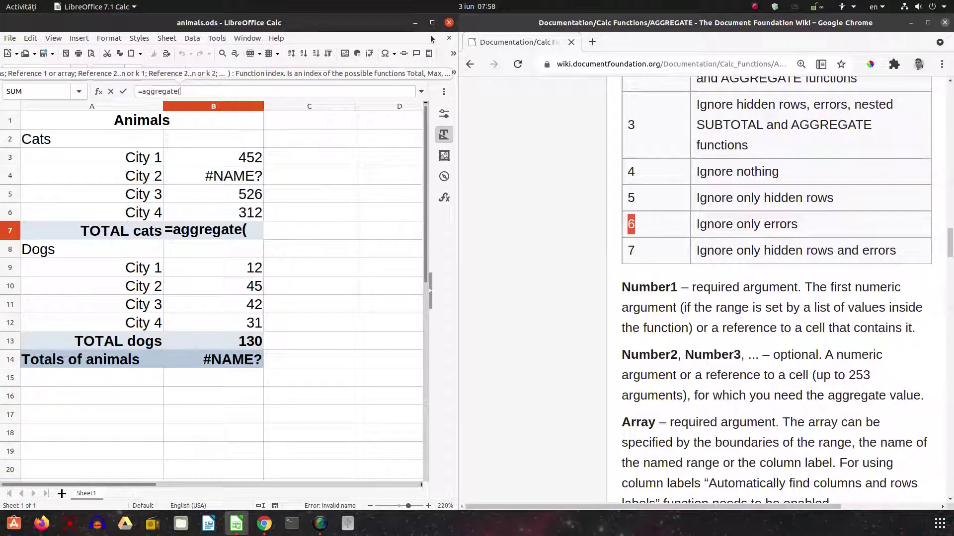
scroll(870, 150, "up", 10)
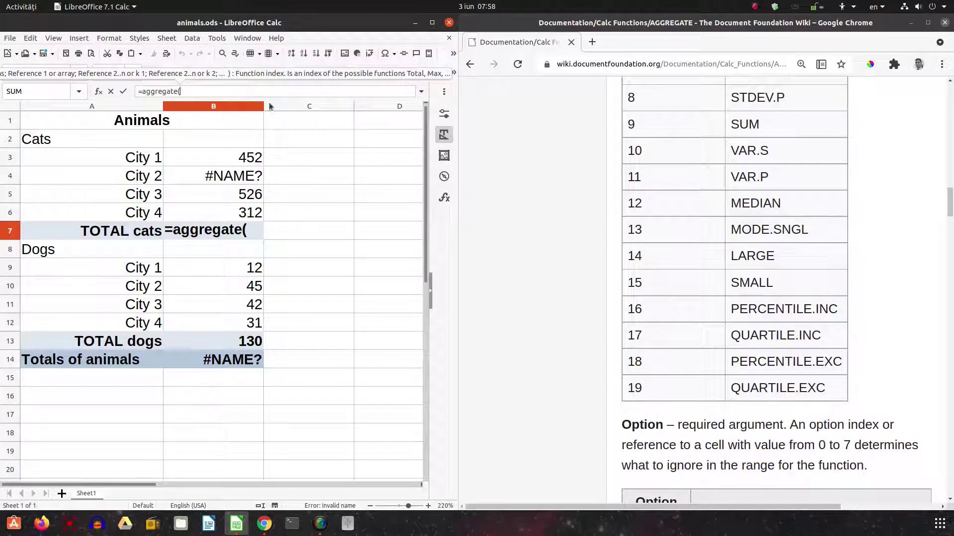
type("9;")
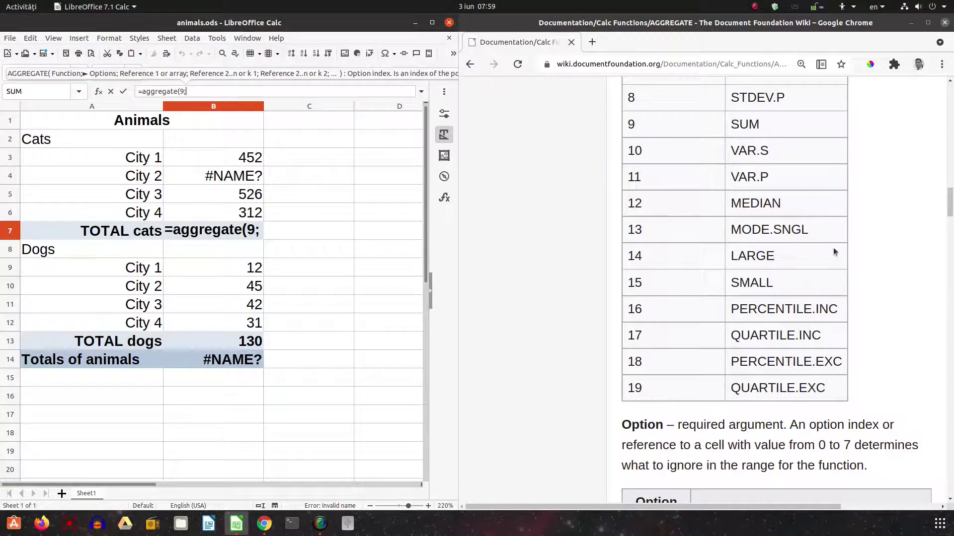
scroll(833, 248, "down", 10)
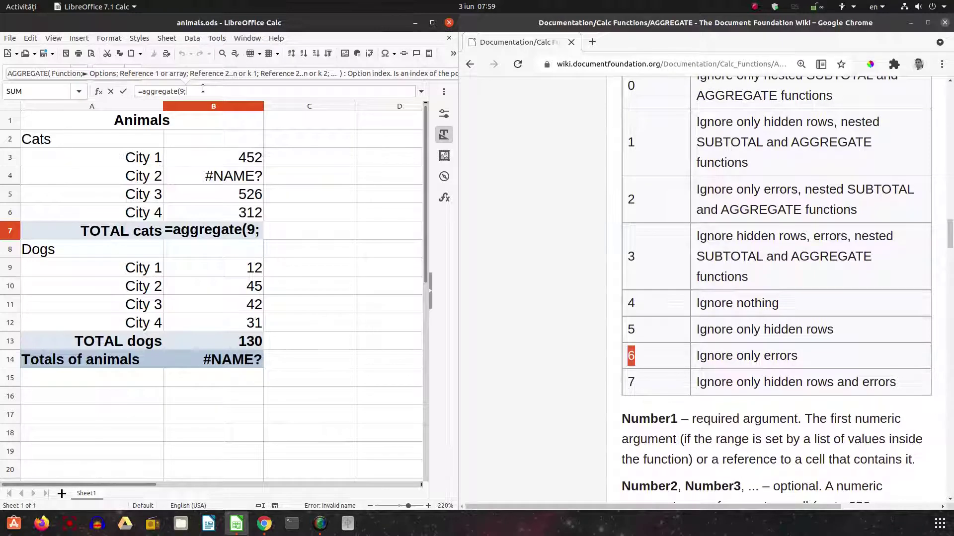
type("6;")
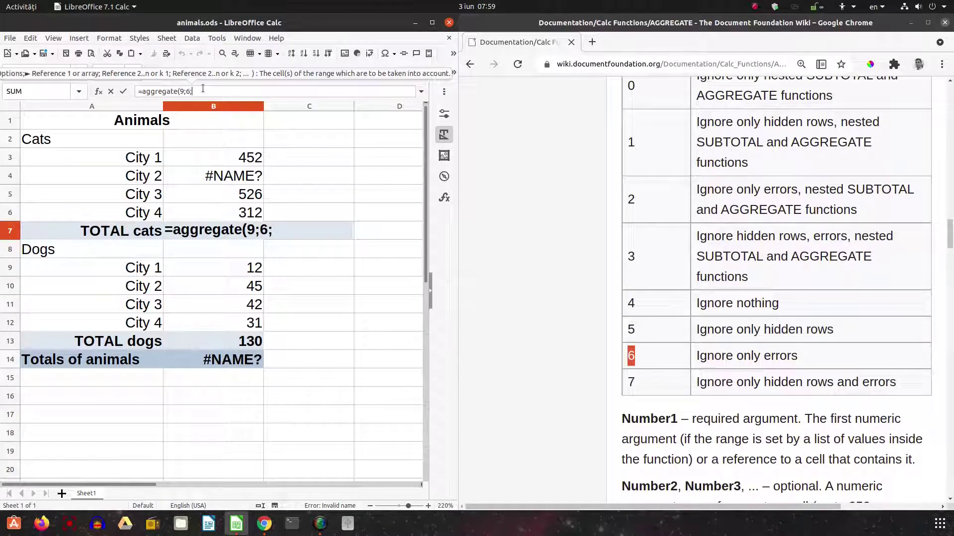
left_click(236, 157)
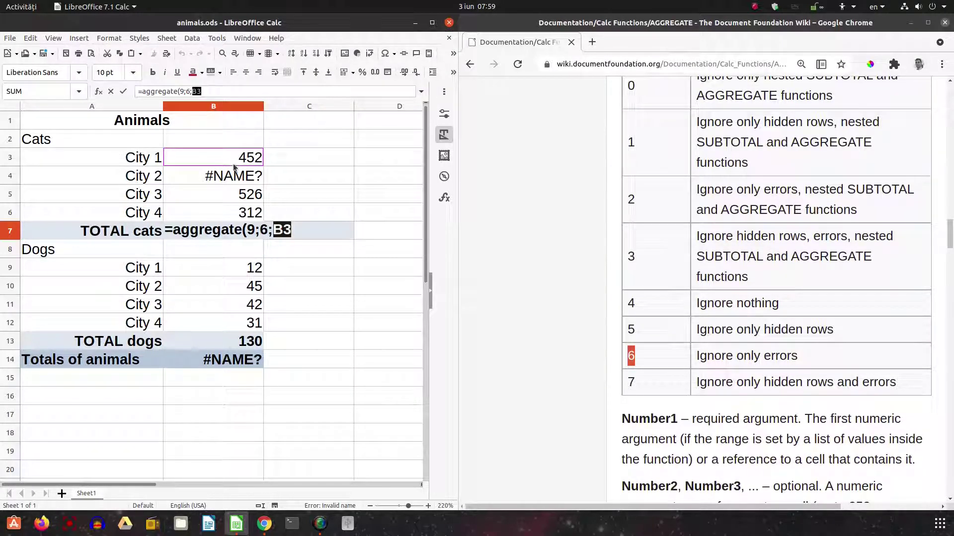
left_click_drag(234, 167, 229, 212)
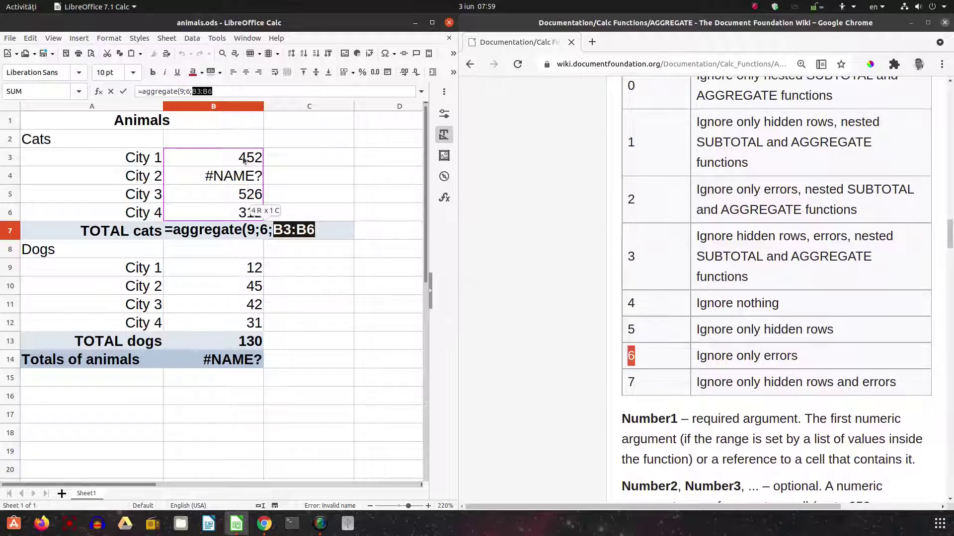
left_click(231, 93)
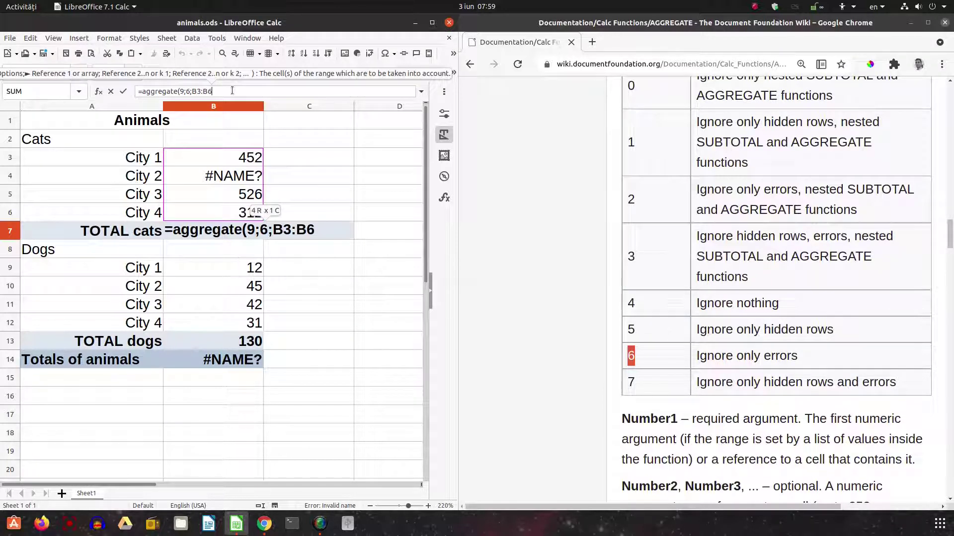
type(")")
key("Return")
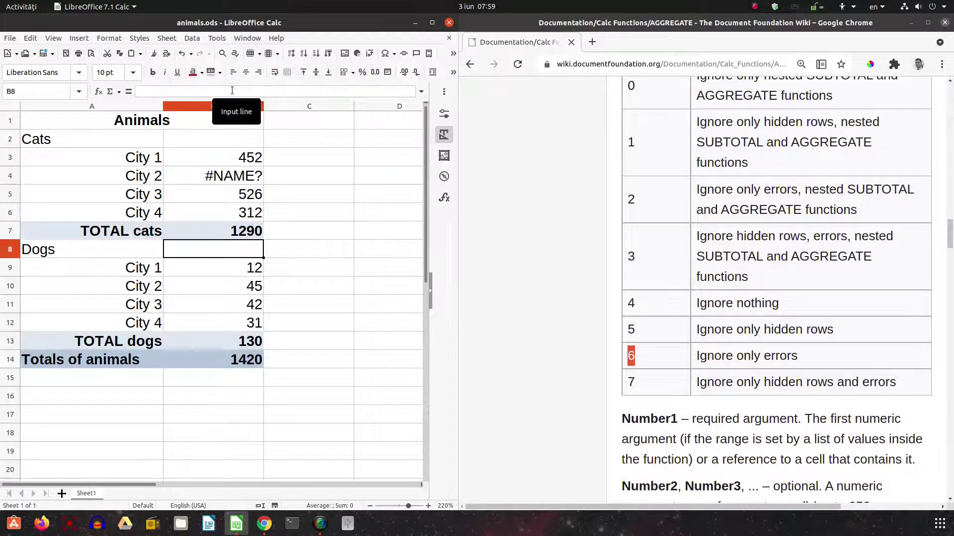
key("Up")
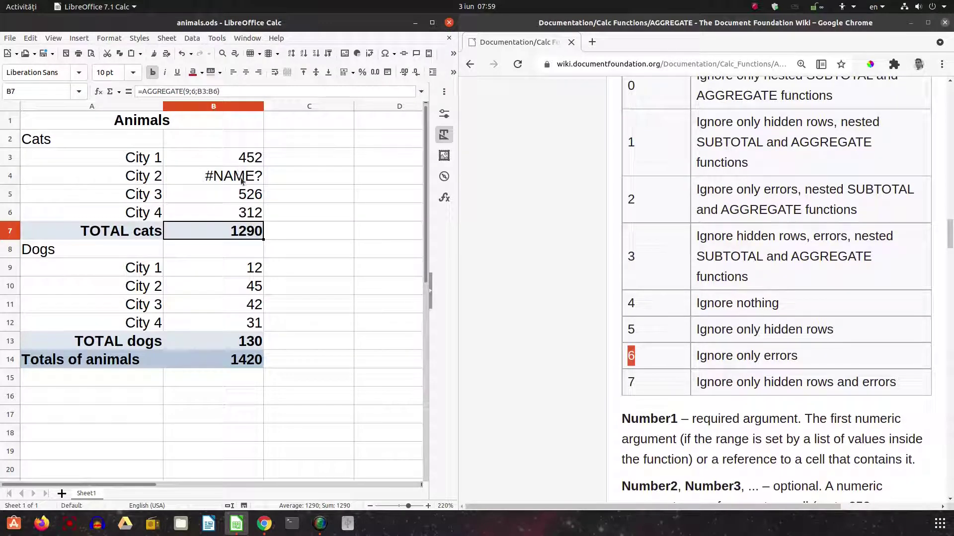
- Check the formulas in B13, B14, B4 and the new B7 total
left_click(245, 348)
left_click(245, 361)
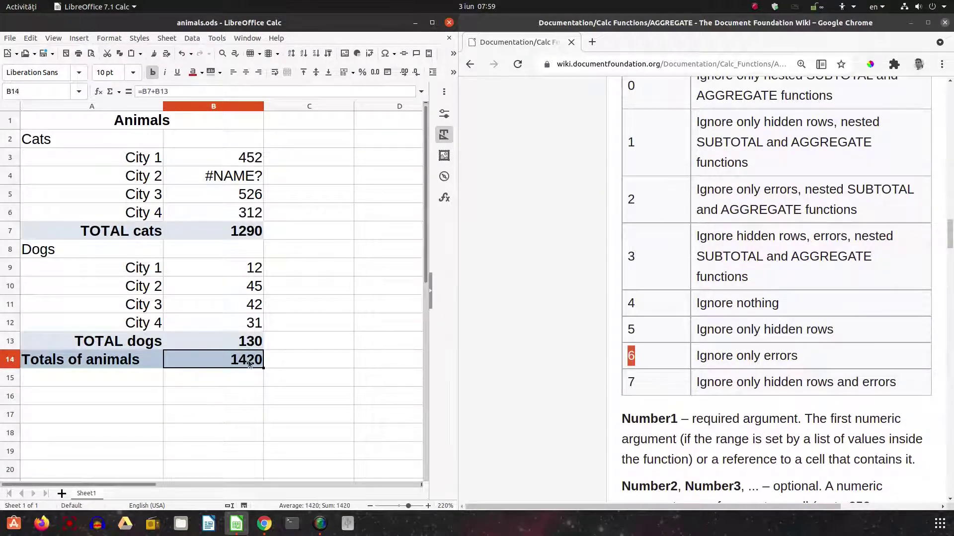
left_click(223, 178)
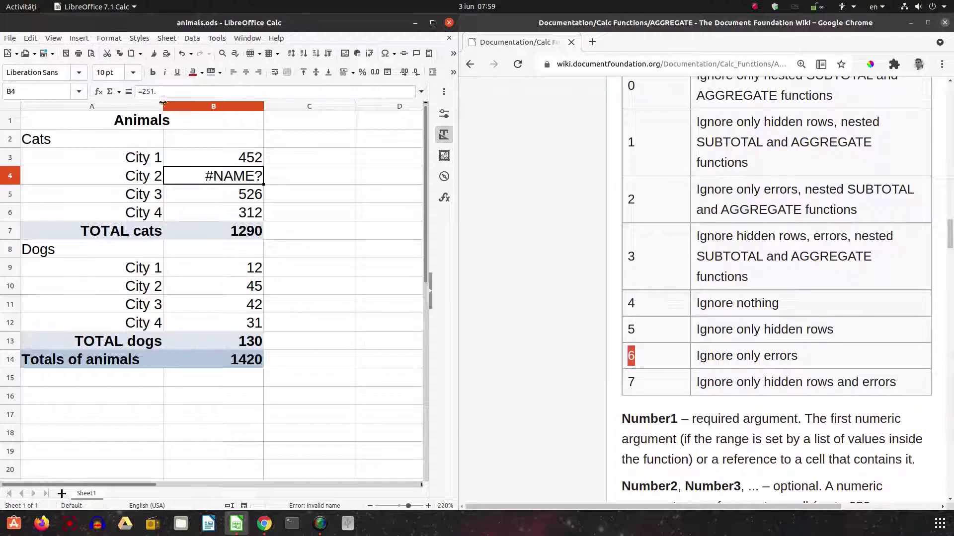
left_click(257, 235)
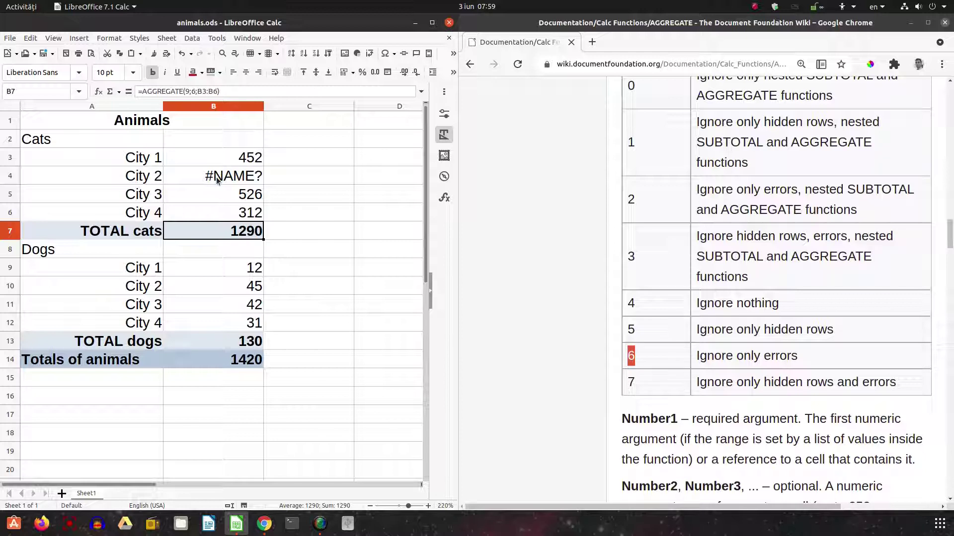
- Replace B13's =SUM(B9:B12) with =AGGREGATE(9;6;B9:B12), keeping TOTAL dogs at 130
left_click(237, 344)
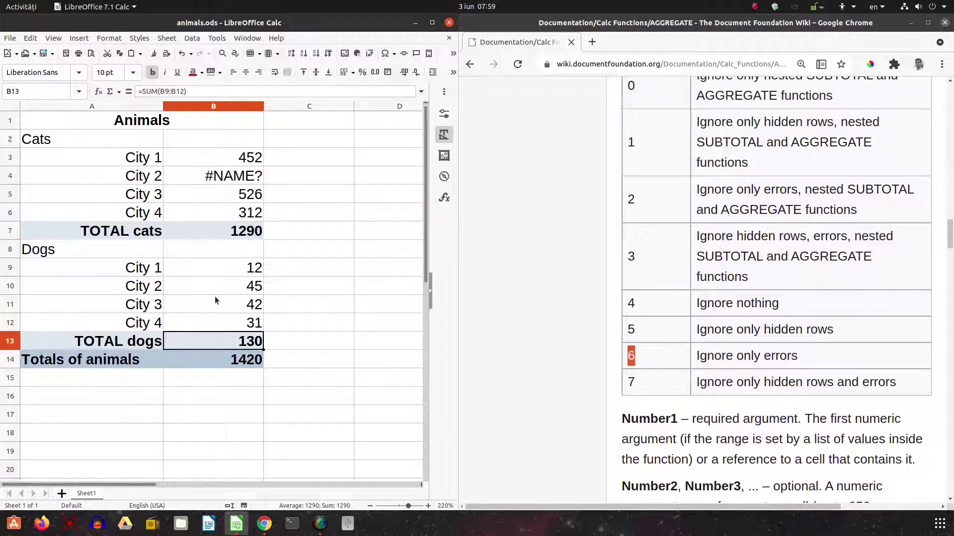
key("F2")
key("BackSpace")
key("BackSpace")
key("BackSpace")
key("BackSpace")
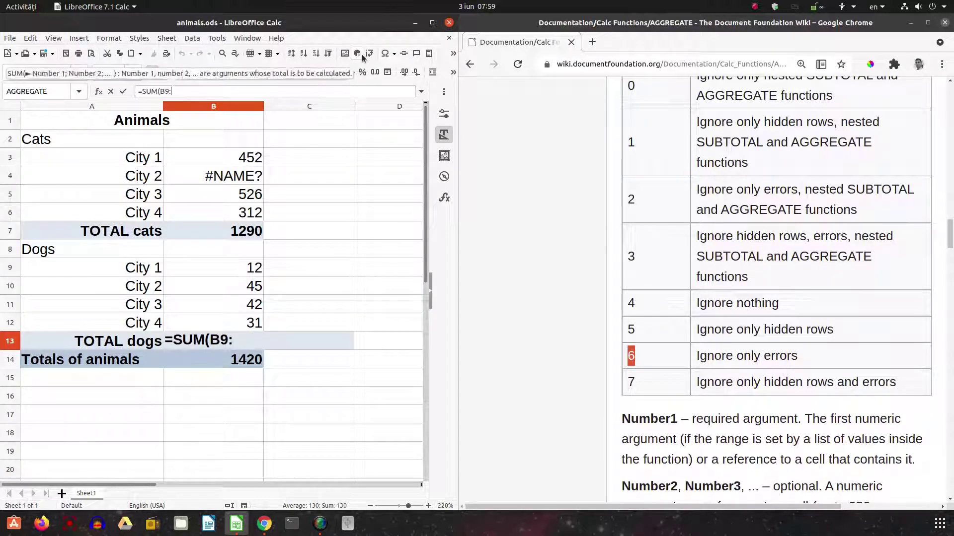
key("BackSpace")
key("BackSpace")
key("BackSpace")
key("BackSpace")
key("BackSpace")
key("BackSpace")
key("BackSpace")
type("ag")
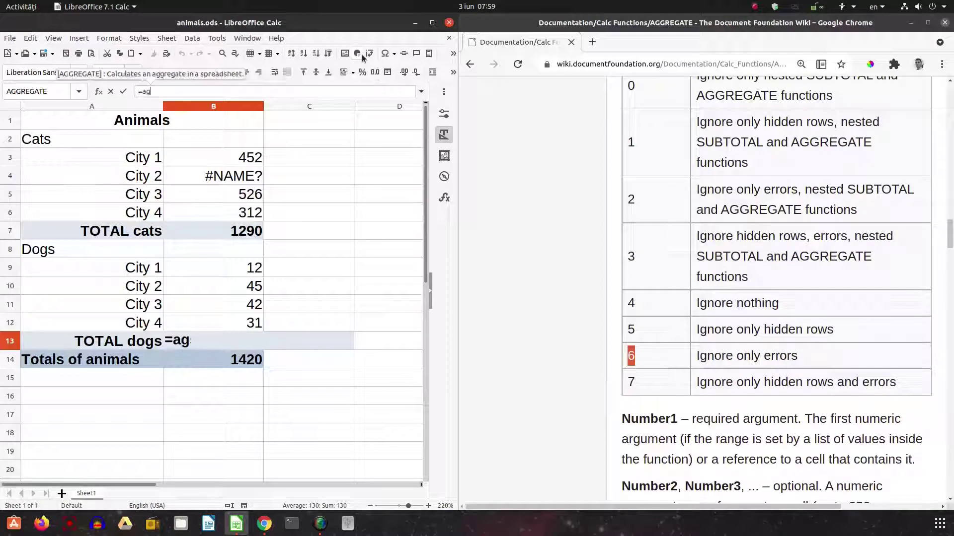
type("gr")
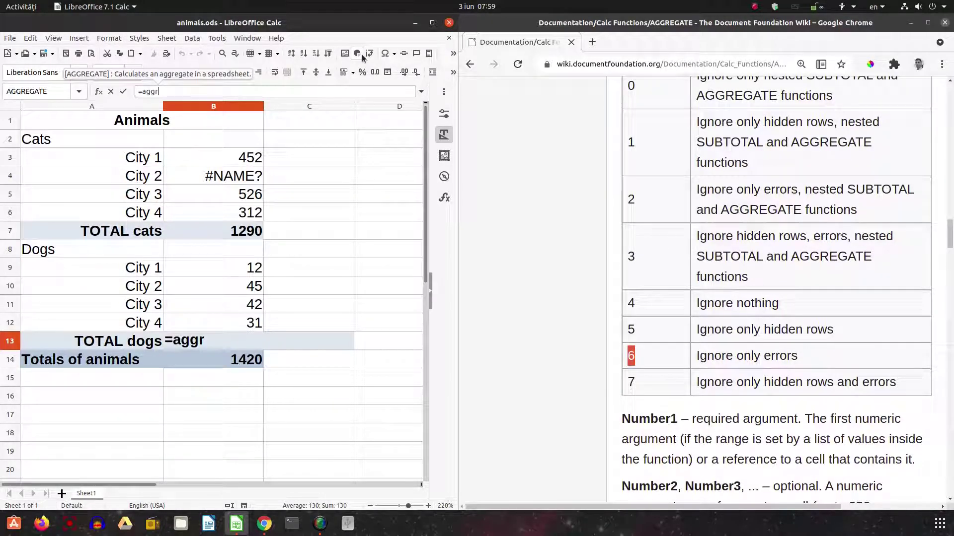
type("egate(")
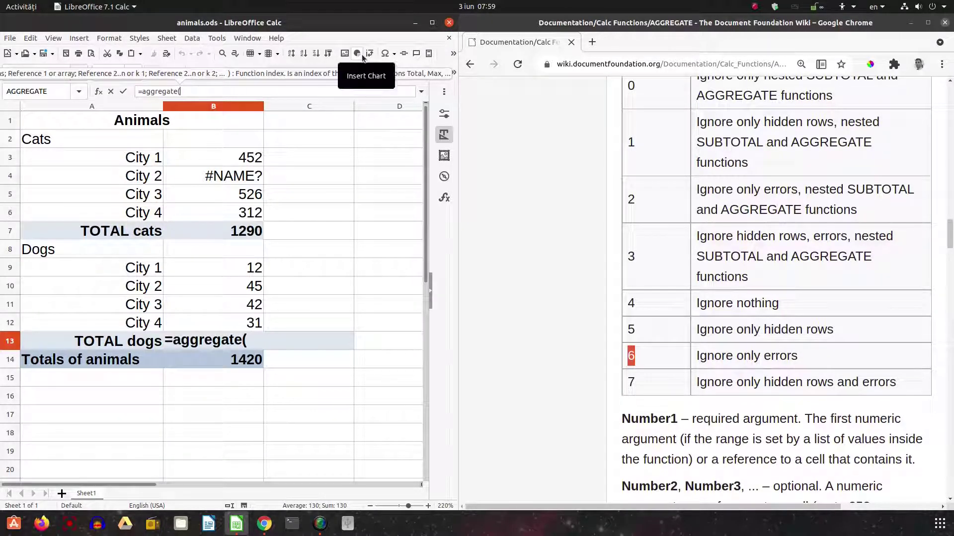
type("9;6;")
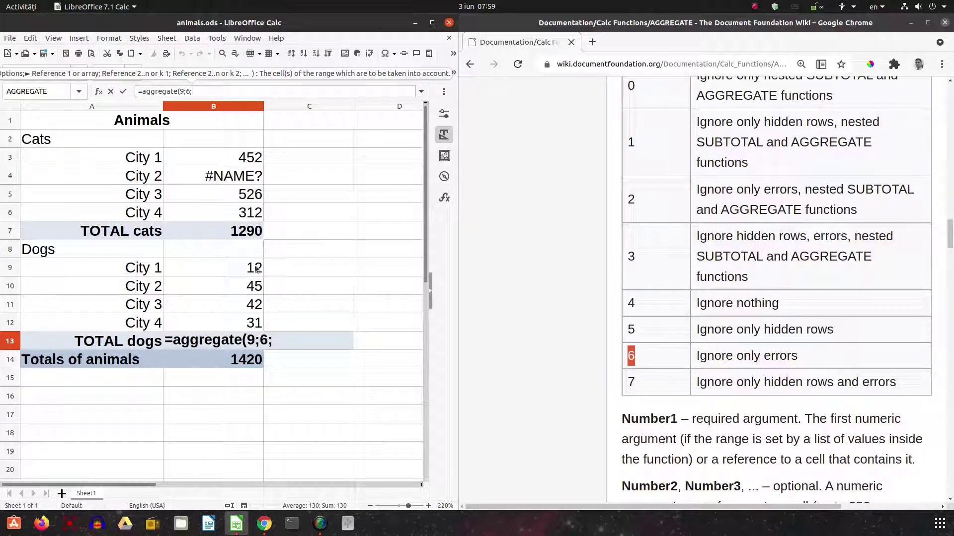
left_click_drag(256, 270, 239, 327)
type(")")
key("Return")
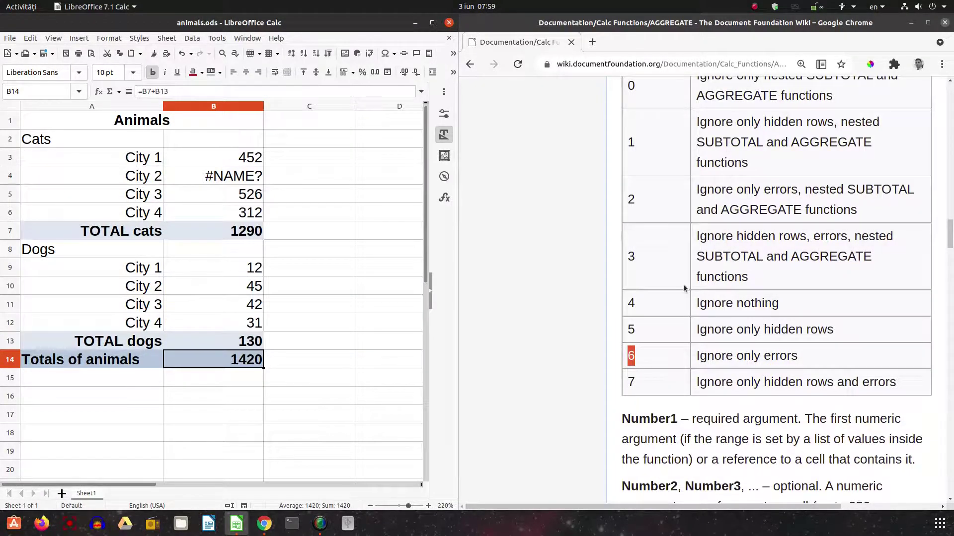
- Scroll the wiki to the Option table and highlight option 3's description
scroll(683, 288, "up", 6)
scroll(684, 289, "down", 2)
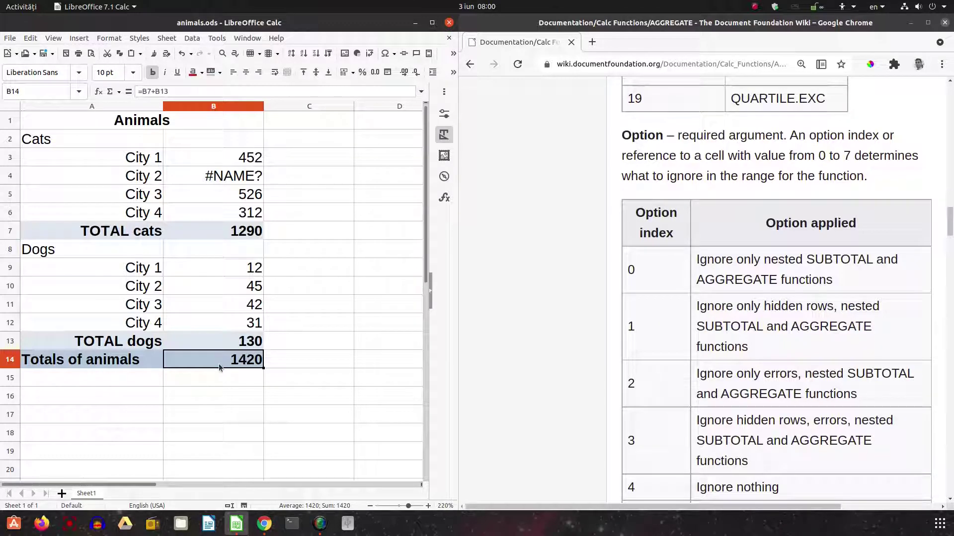
scroll(771, 341, "up", 13)
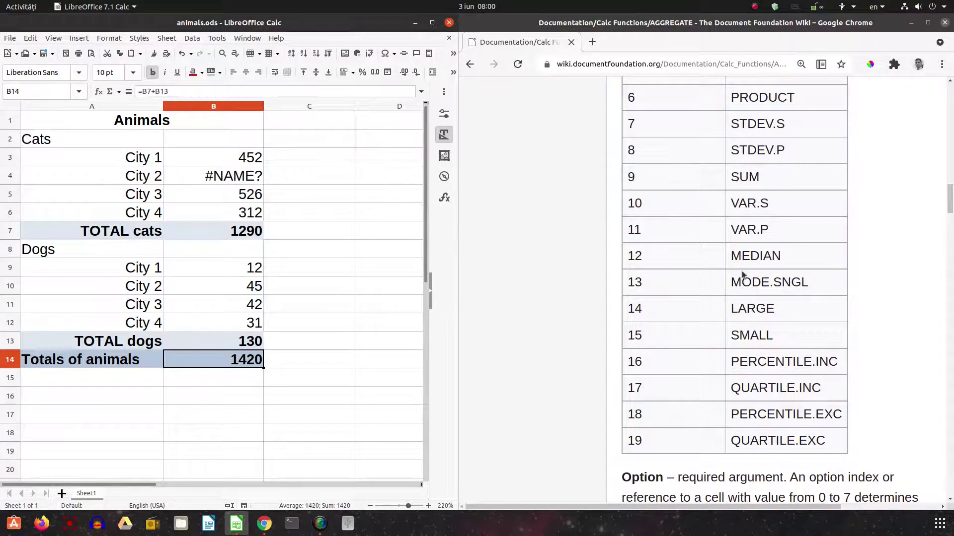
scroll(744, 274, "down", 8)
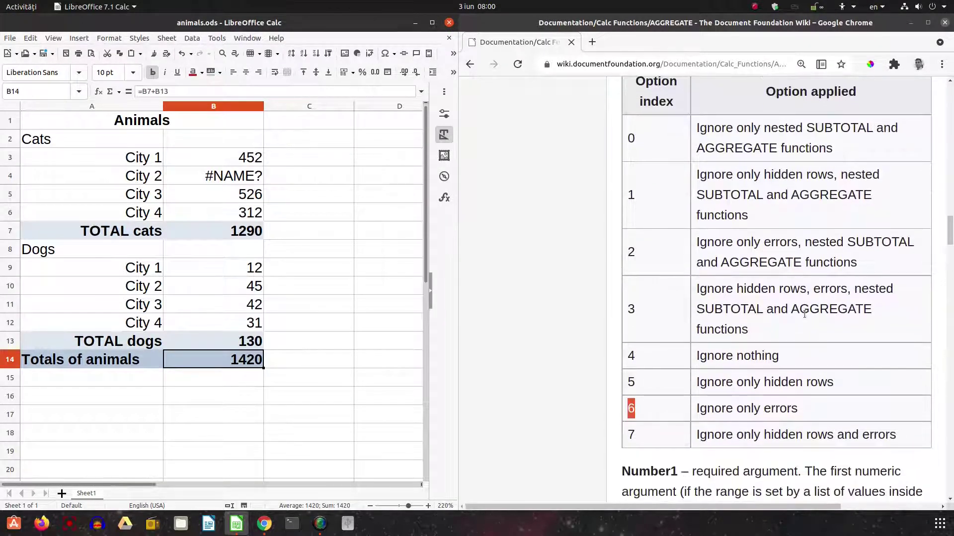
left_click_drag(702, 288, 873, 310)
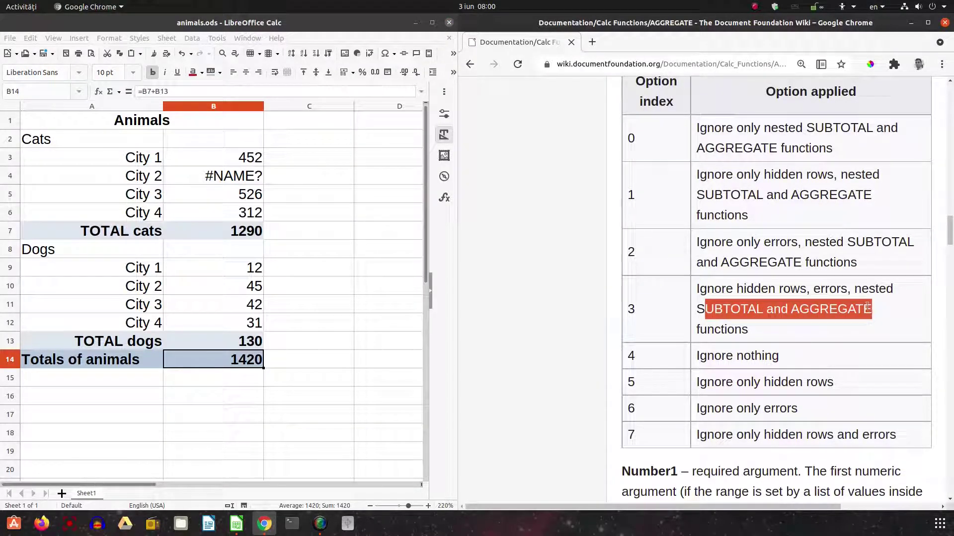
- Enter =AGGREGATE(9;3;B3:B13) in B14 for Totals of animals
left_click(228, 357)
type("=ag")
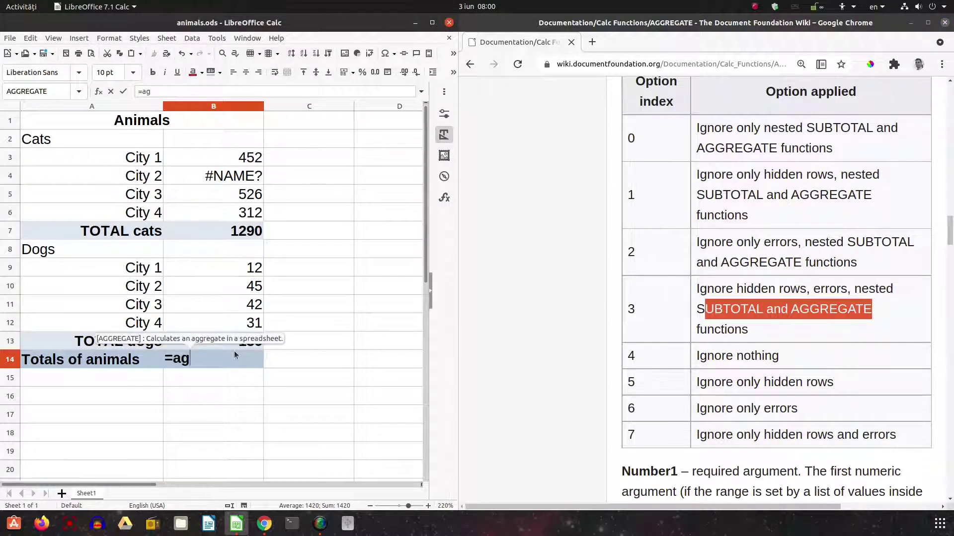
type("gregate(")
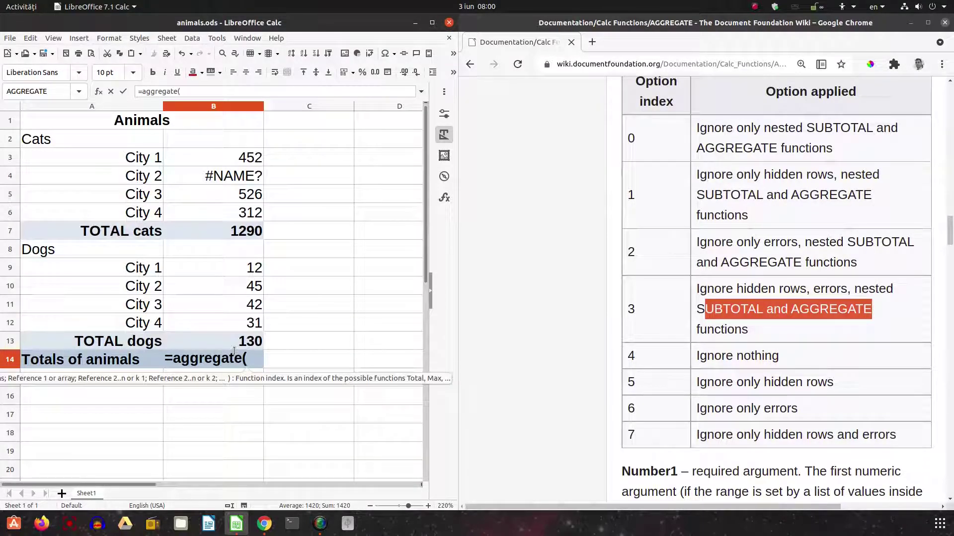
type("9;")
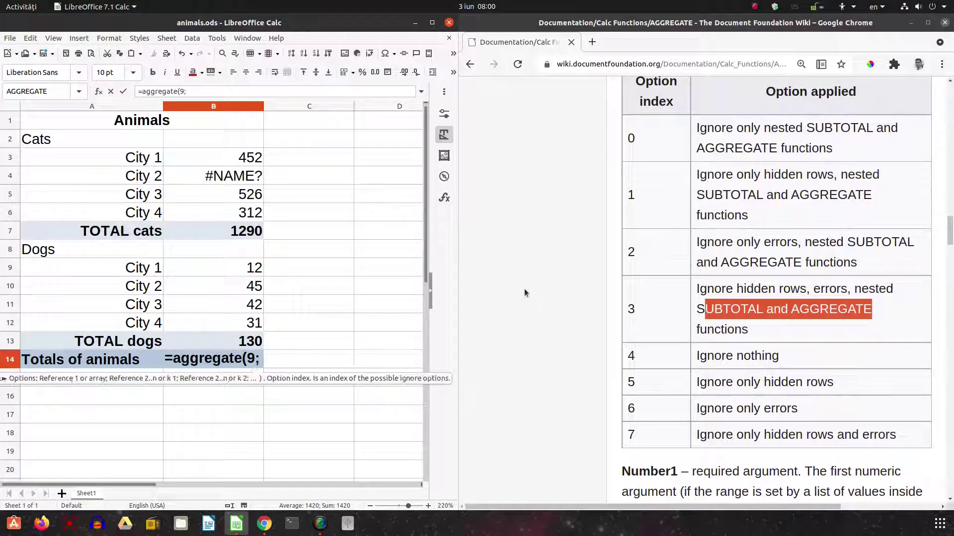
type("3;")
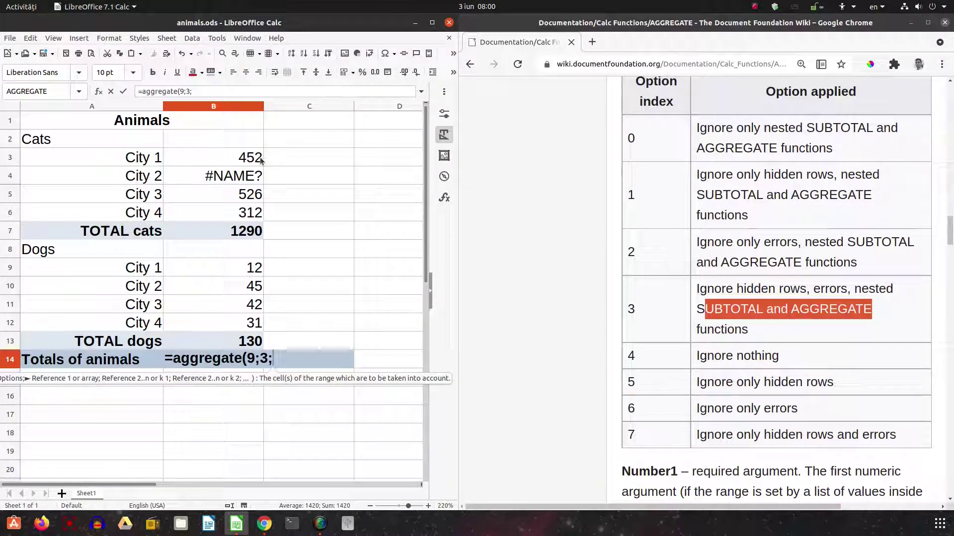
left_click_drag(260, 159, 236, 346)
key("Return")
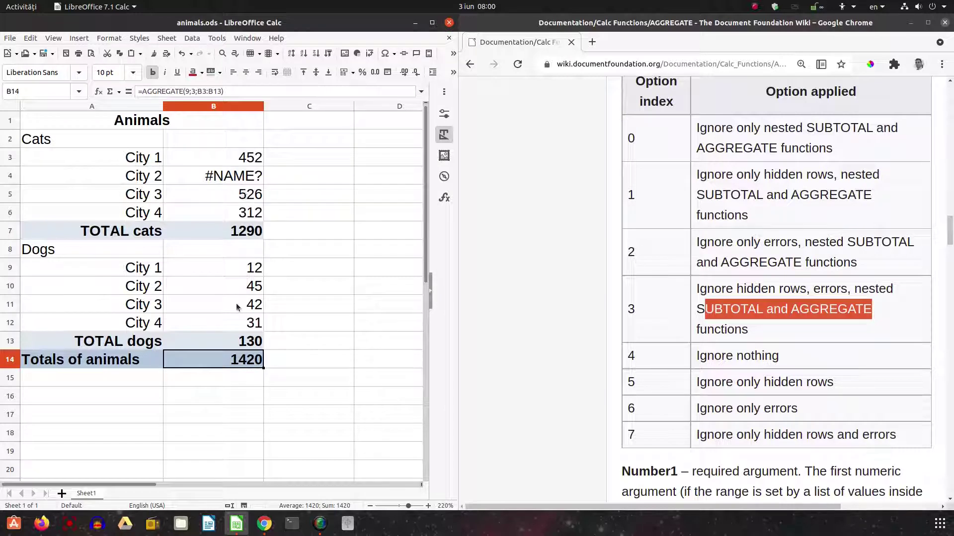
- Review the B13, B7 and B14 totals and mark option 3's ignore-hidden-rows wording
left_click(248, 343)
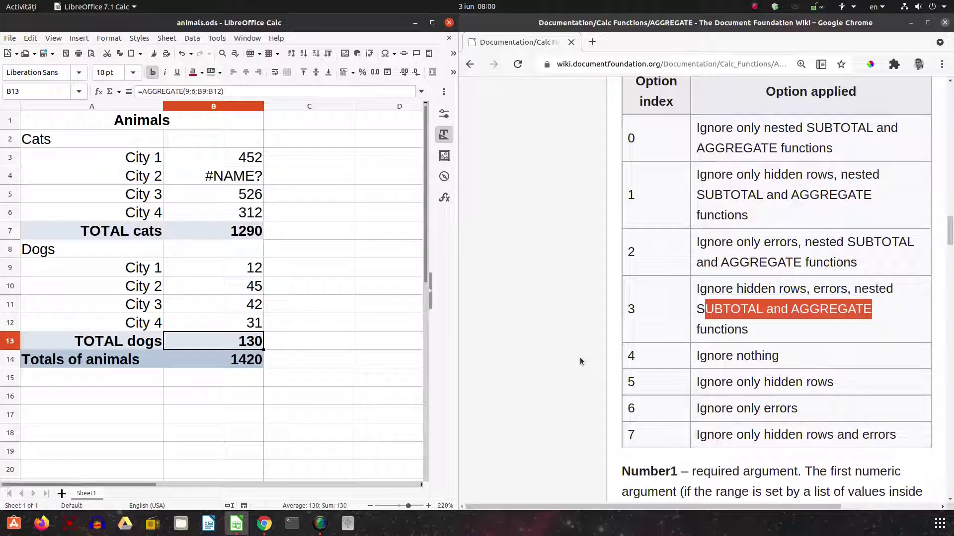
key("Delete")
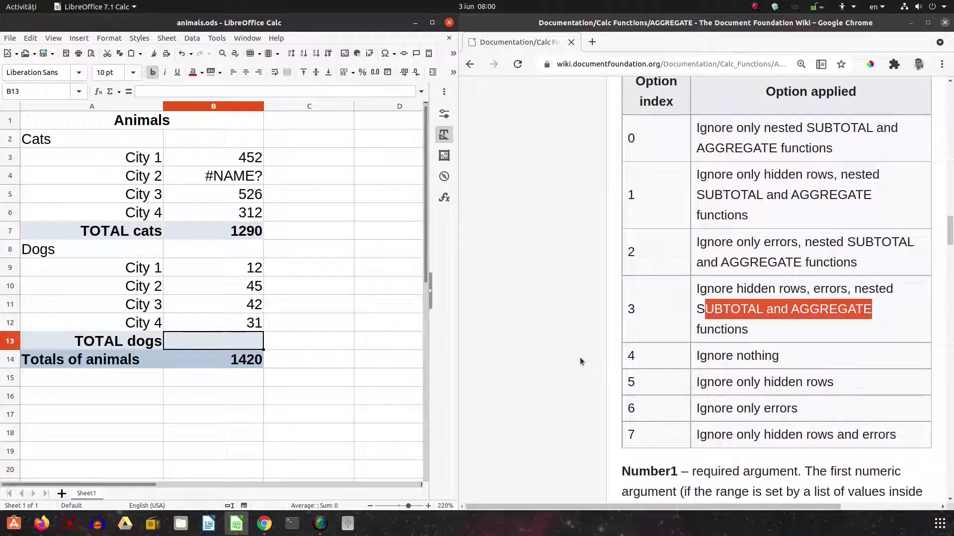
key("ctrl+z")
left_click(253, 235)
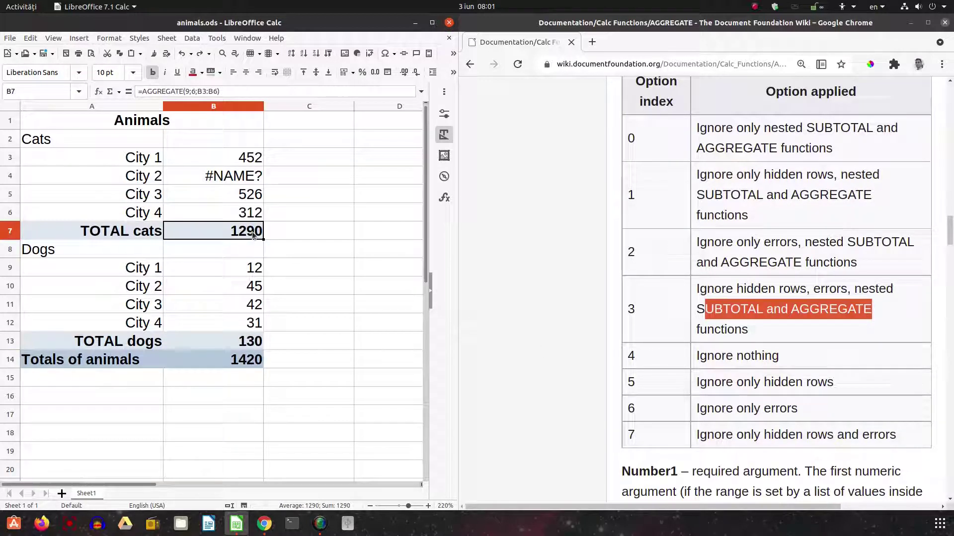
left_click_drag(243, 232, 234, 222)
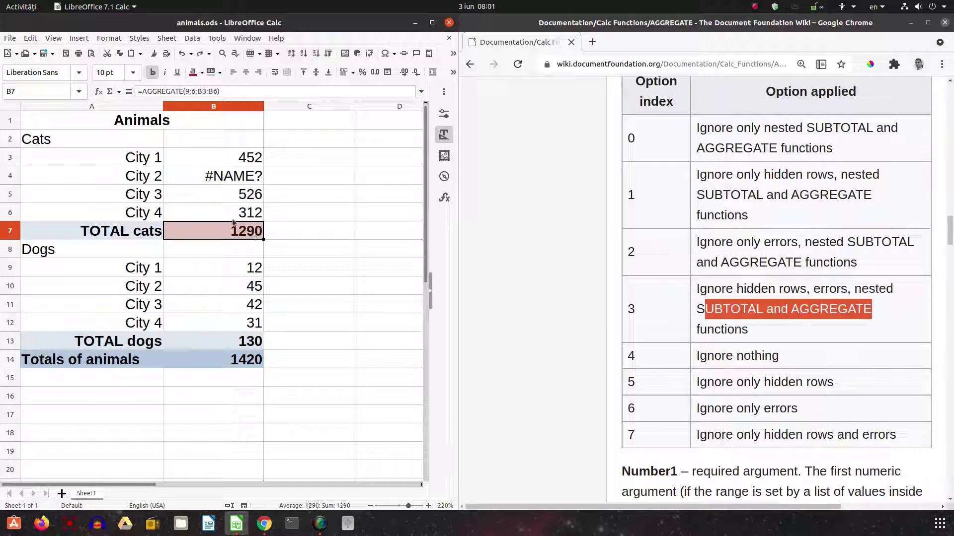
left_click(226, 358)
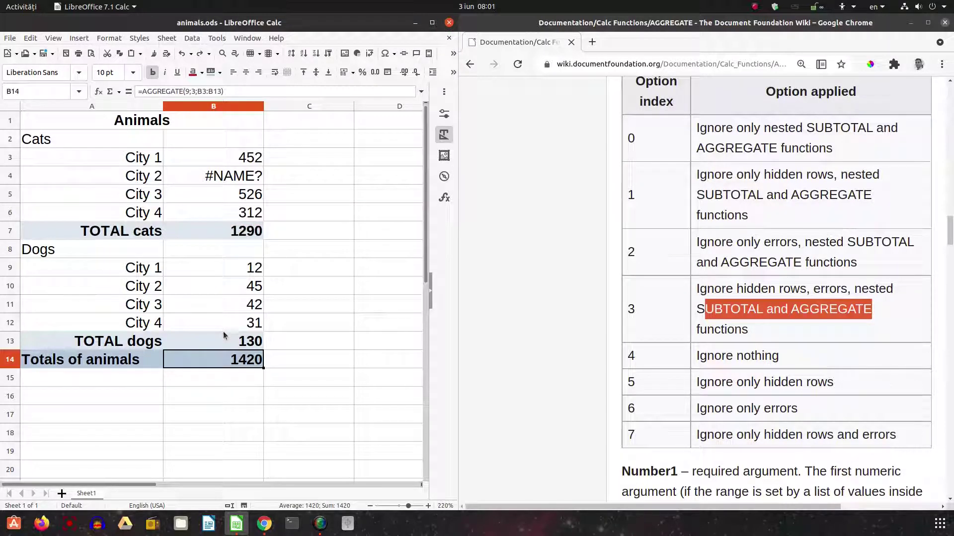
left_click(224, 336)
left_click(254, 361)
left_click_drag(700, 290, 802, 284)
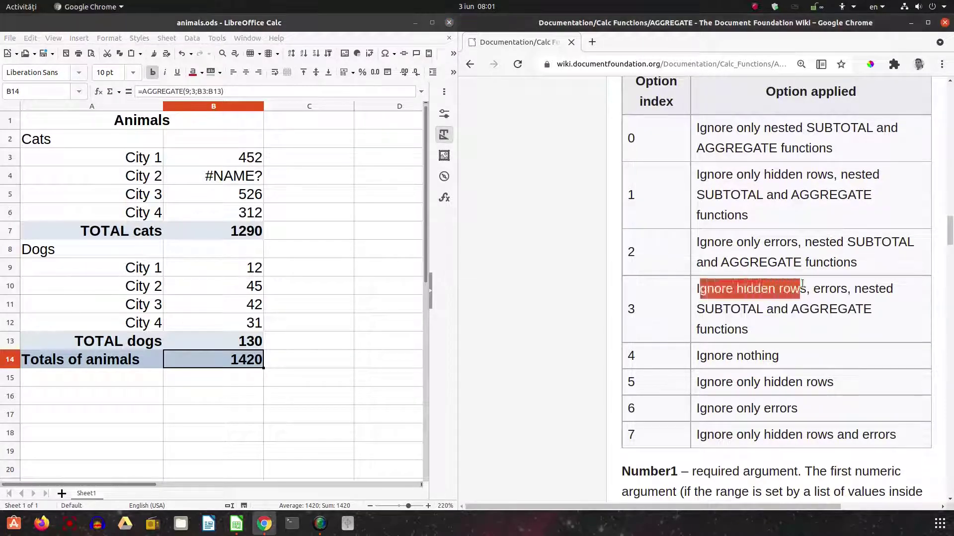
- Hide row 11 (Dogs City 3) and confirm Totals of animals drops to 1378
left_click(9, 308)
right_click(9, 308)
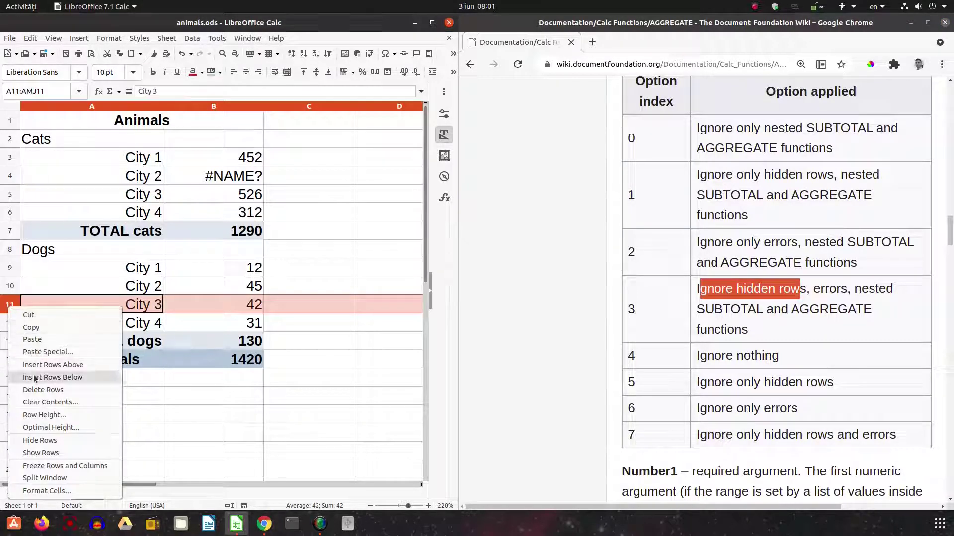
left_click(40, 440)
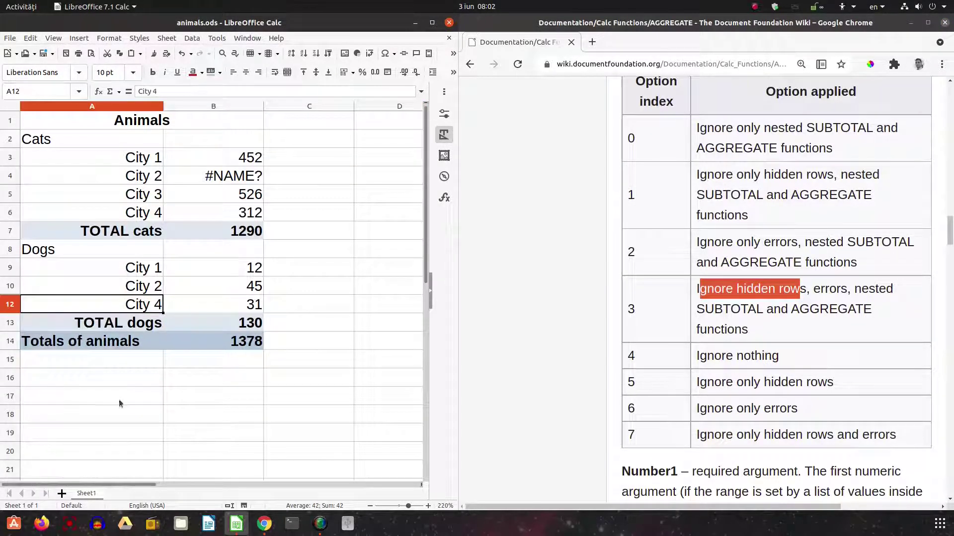
left_click(226, 346)
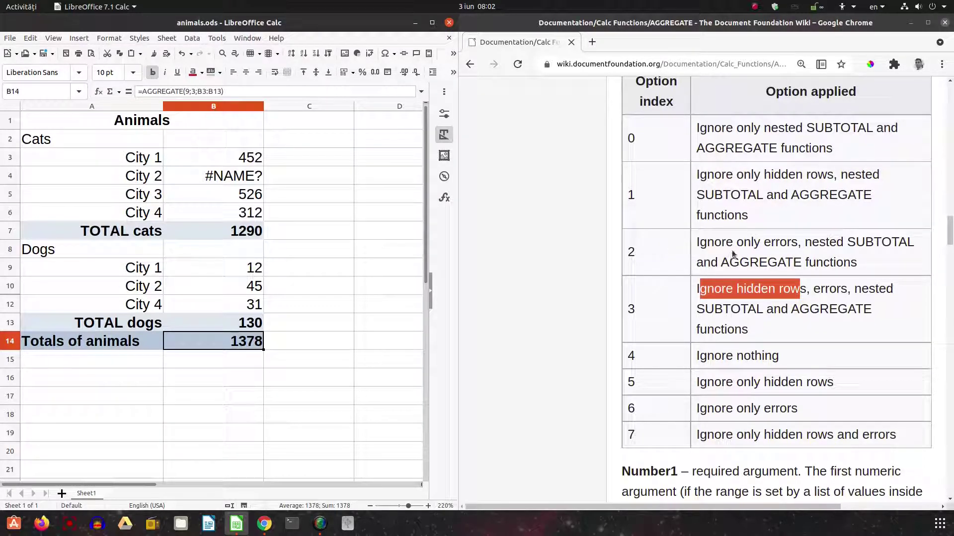
- Change the B14 formula to =AGGREGATE(9;2;B3:B13), ignoring only errors
left_click_drag(708, 243, 760, 244)
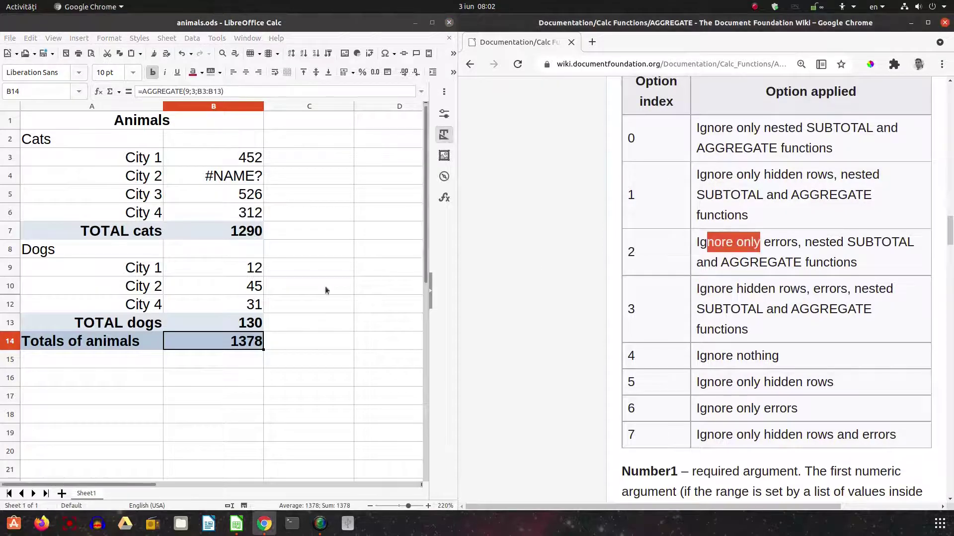
left_click(194, 91)
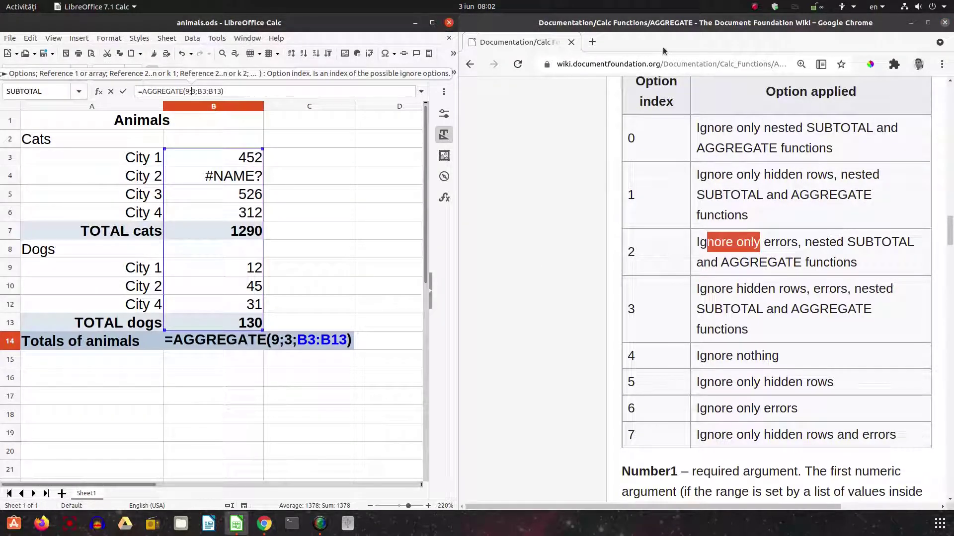
key("Delete")
key("Return")
key("Up")
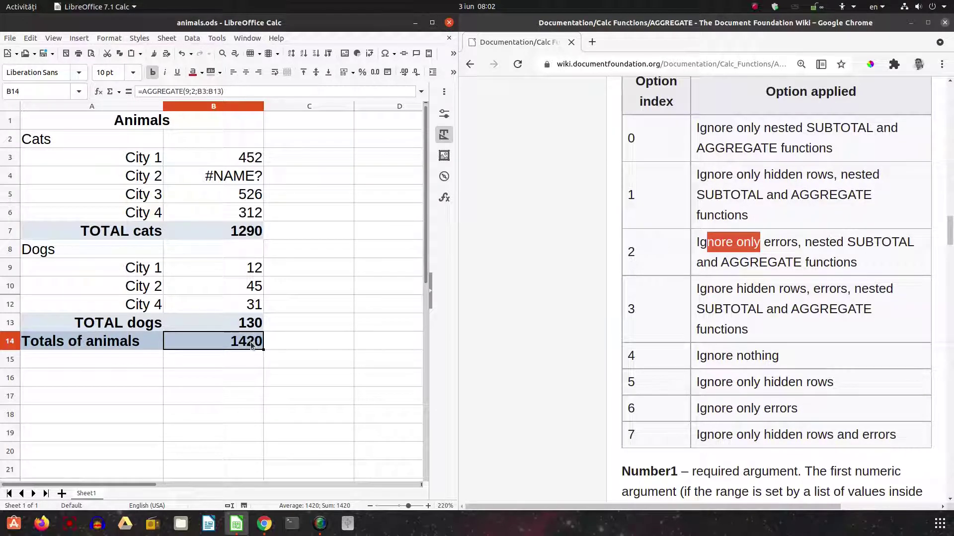
- Unhide the Dogs City 3 row and check Totals of animals reads 1420
left_click_drag(10, 287, 10, 301)
right_click(10, 301)
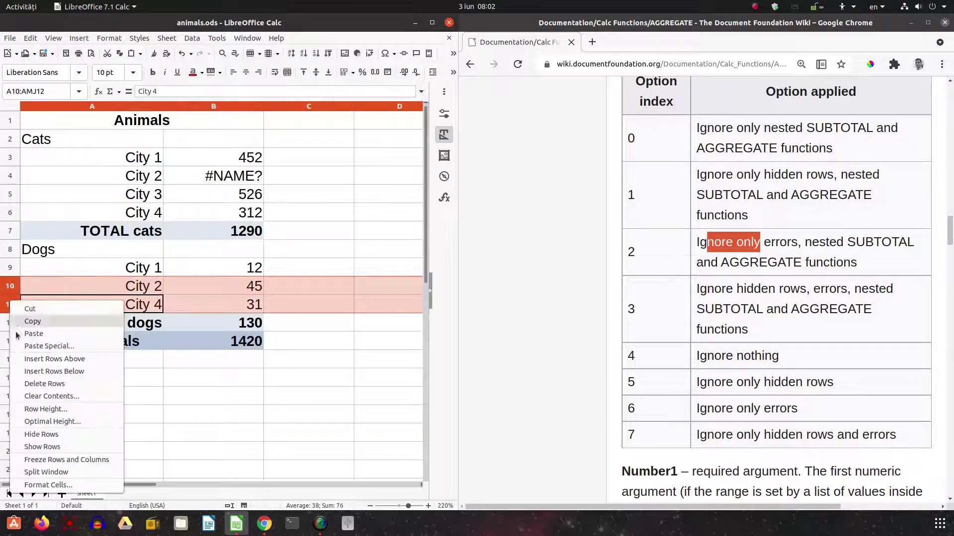
left_click(42, 446)
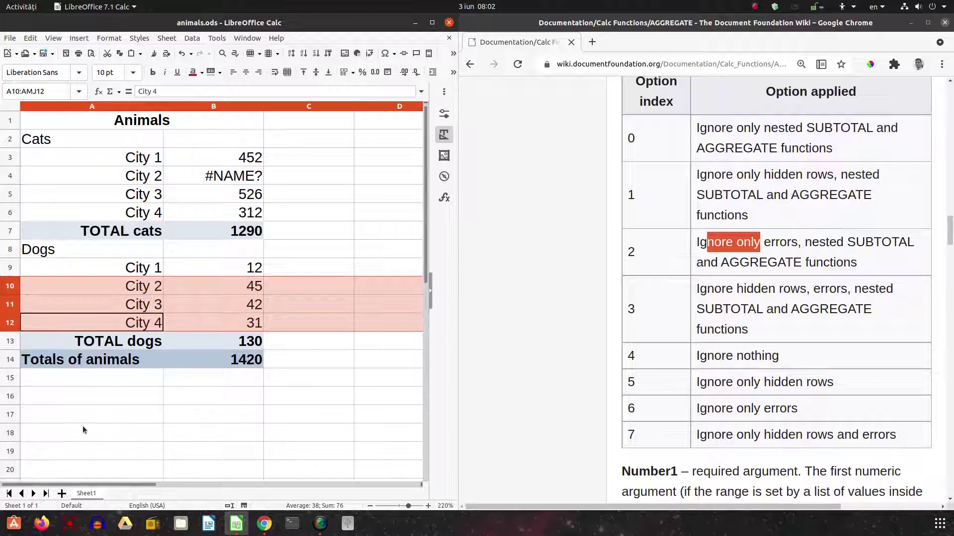
left_click(249, 361)
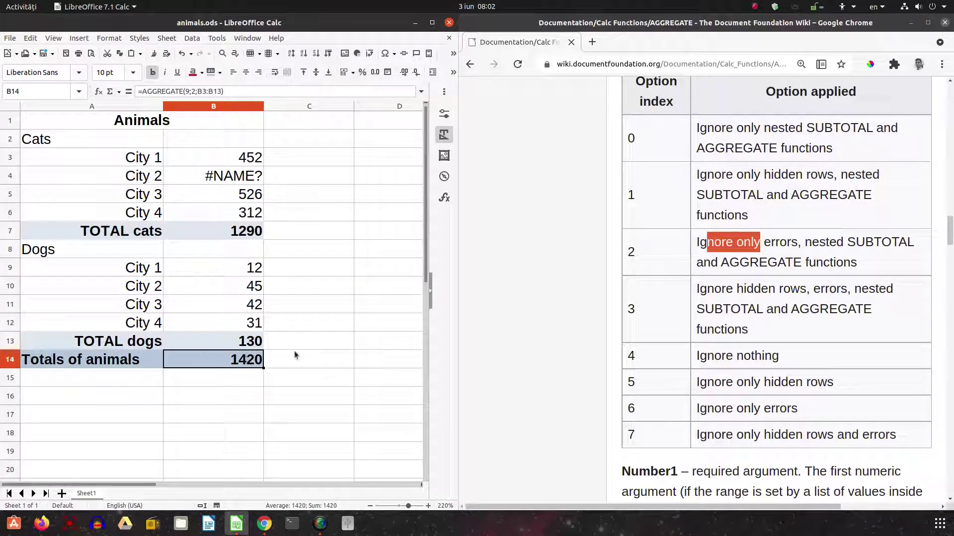
- Mark the option 2 and option 3 descriptions on the wiki page
left_click(730, 247)
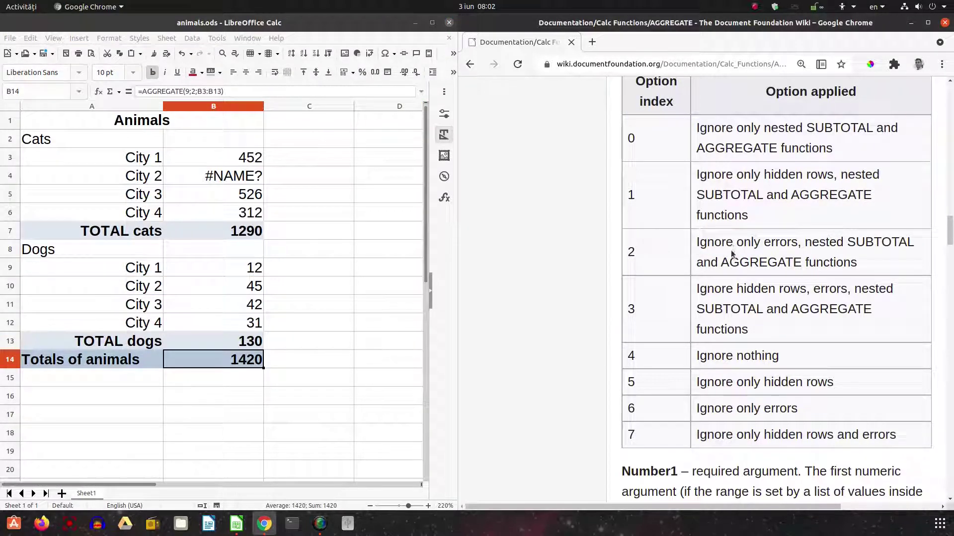
left_click_drag(764, 244, 779, 243)
left_click(858, 242)
left_click_drag(742, 291, 796, 288)
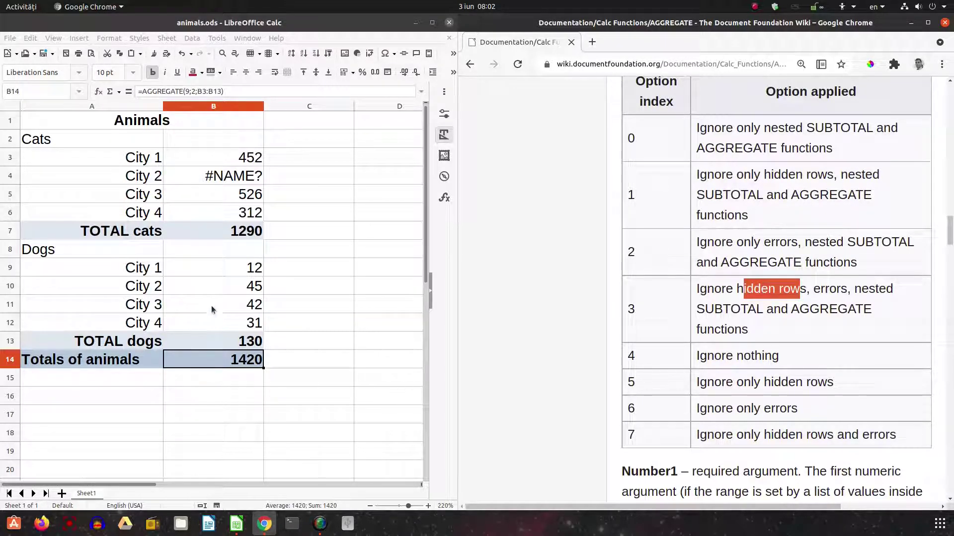
left_click_drag(11, 288, 11, 304)
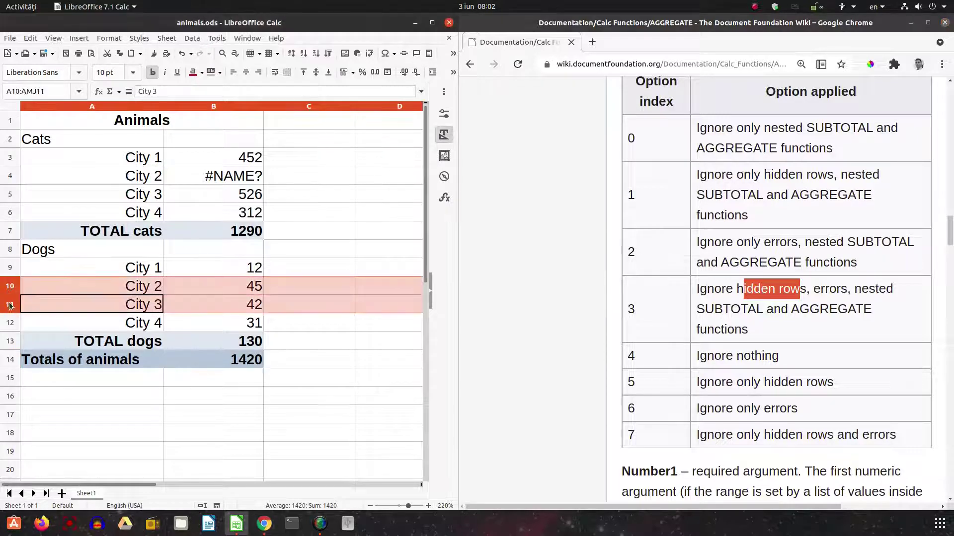
right_click(10, 305)
left_click(41, 439)
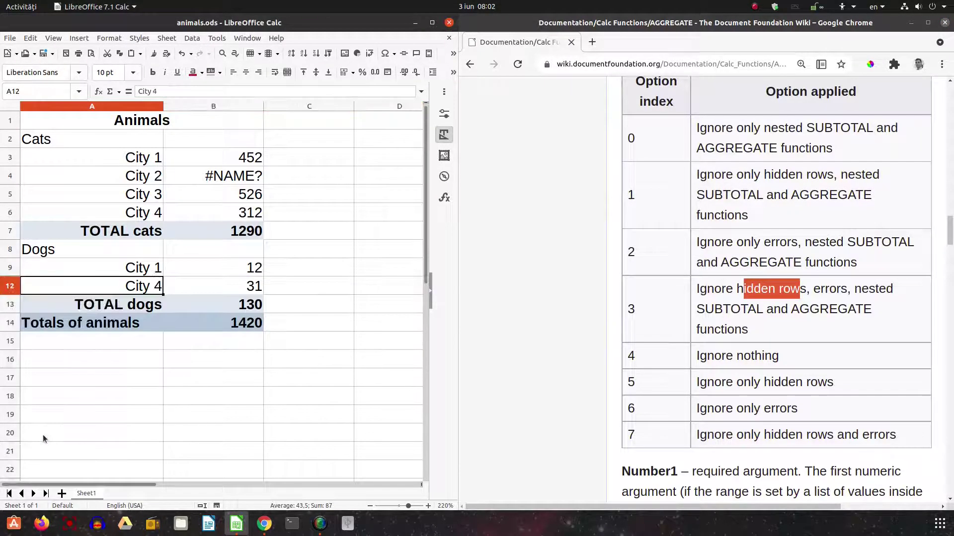
left_click(252, 326)
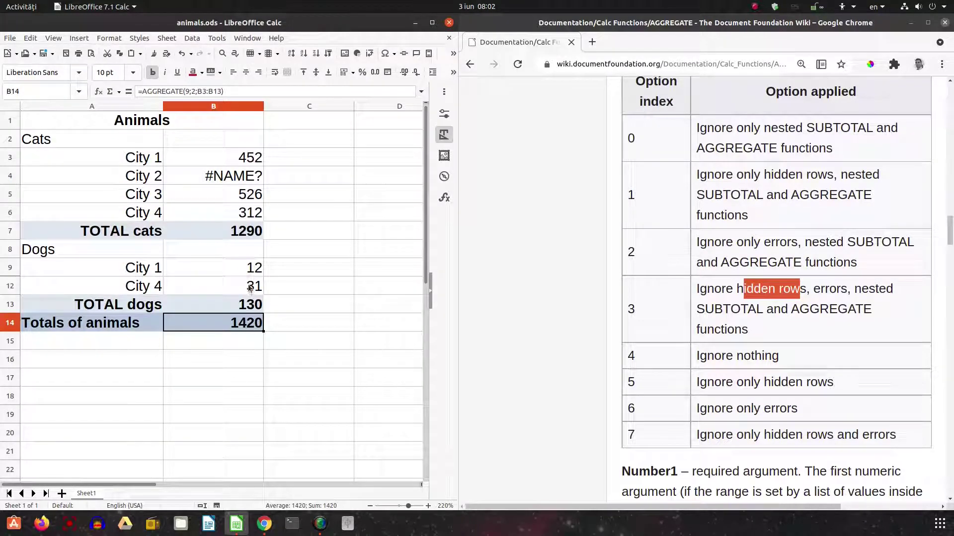
left_click_drag(9, 271, 9, 285)
right_click(8, 283)
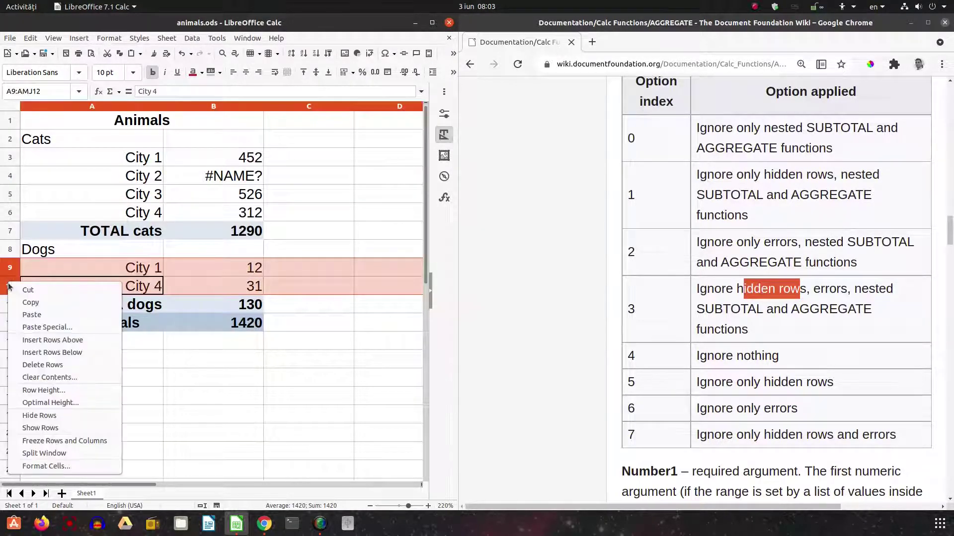
left_click(44, 427)
left_click(238, 360)
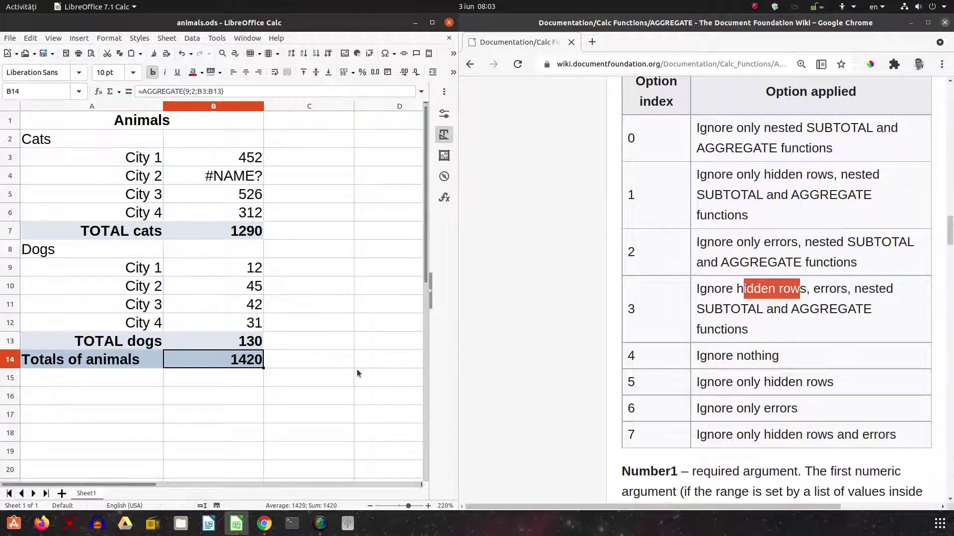
left_click(233, 177)
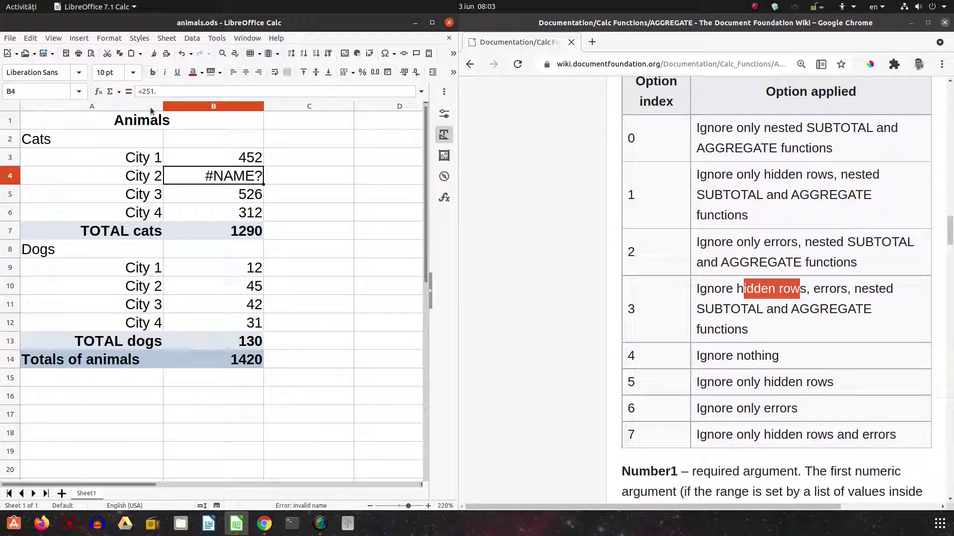
left_click(355, 88)
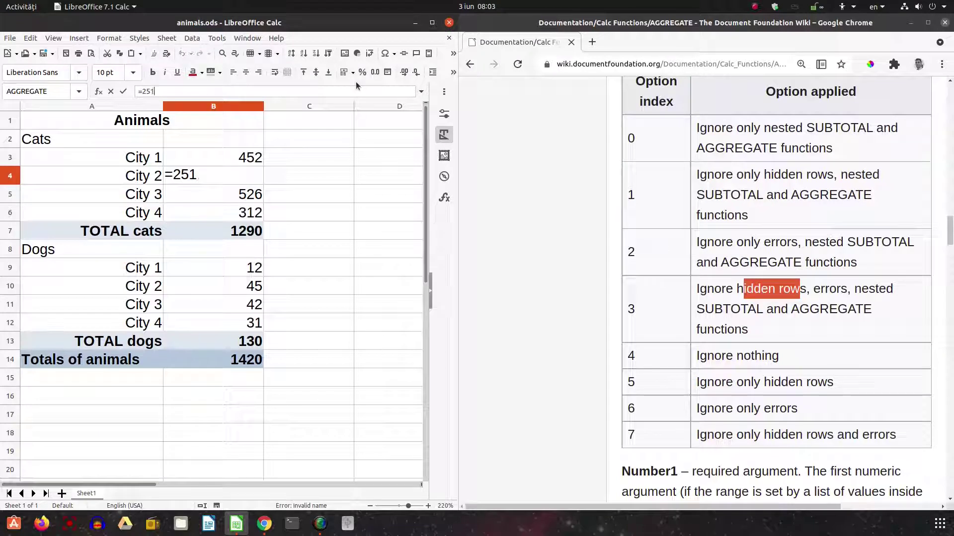
key("Return")
key("Up")
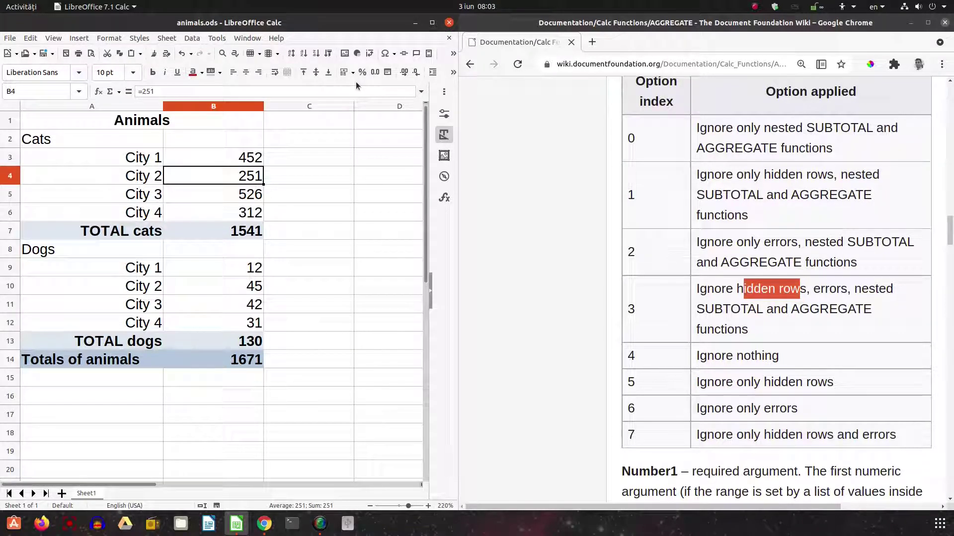
left_click(249, 363)
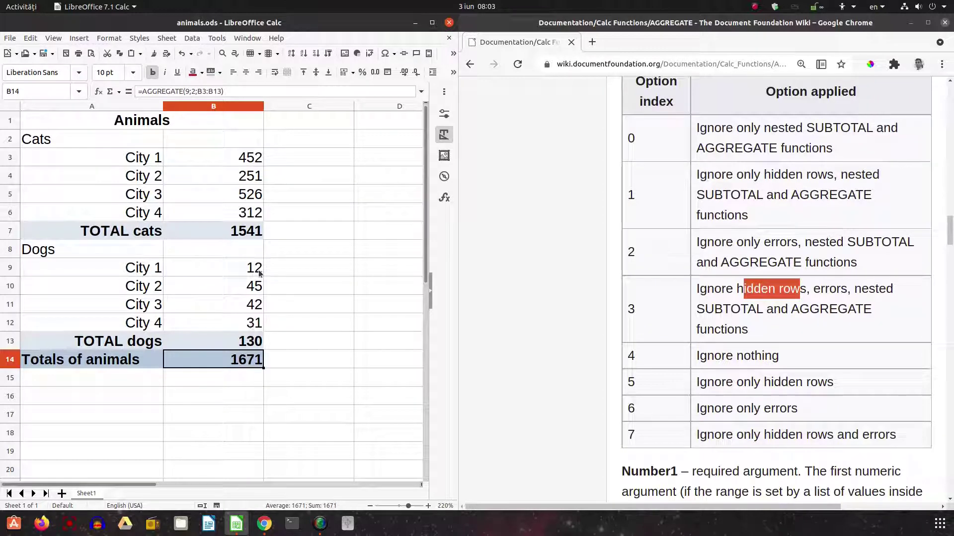
left_click(253, 239)
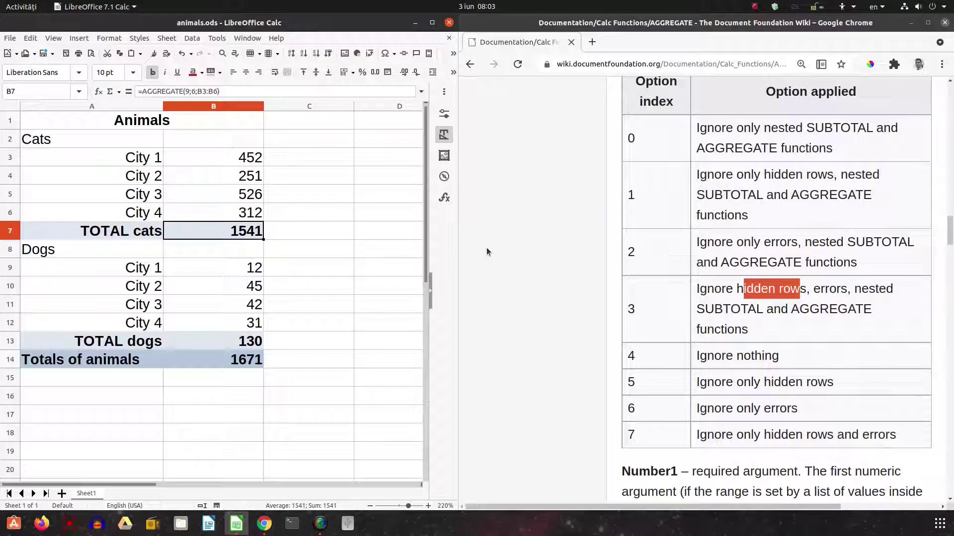
key("ctrl+z")
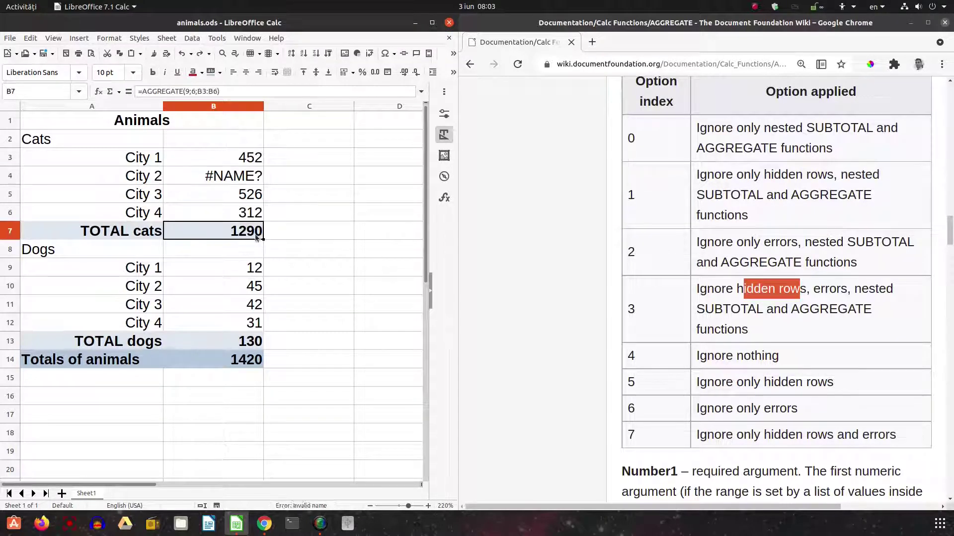
- Set TOTAL cats in B7 back to =SUM(B3:B6), which shows #NAME?
type("=sum(")
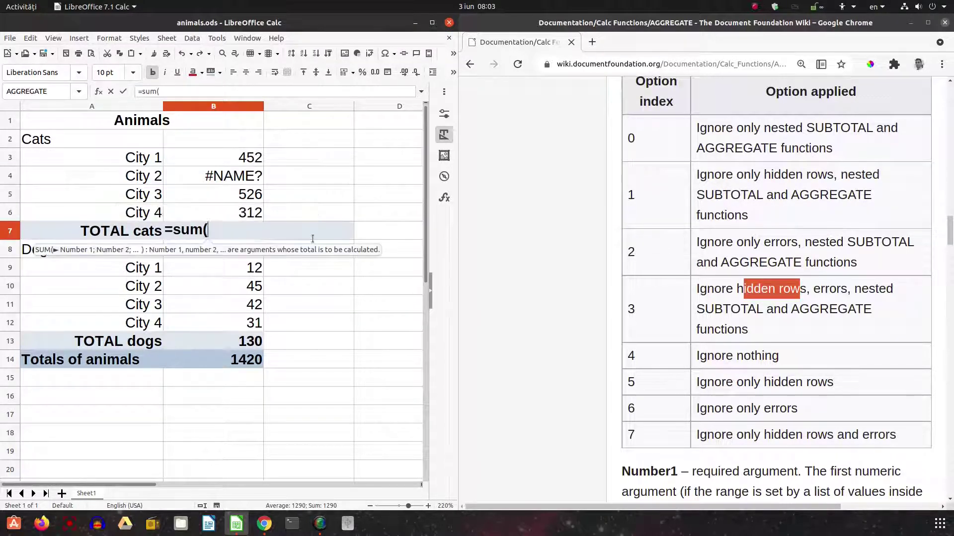
left_click_drag(251, 161, 243, 212)
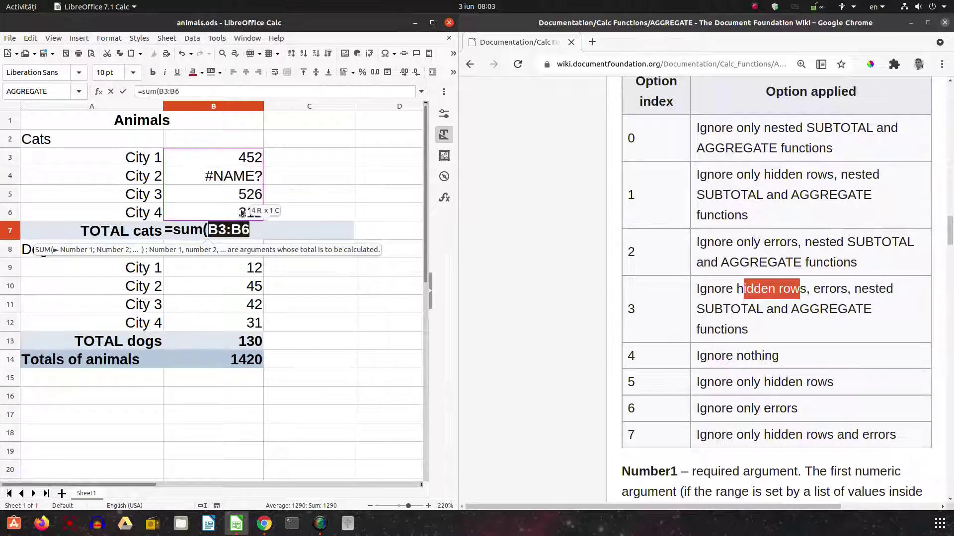
type(")")
key("Return")
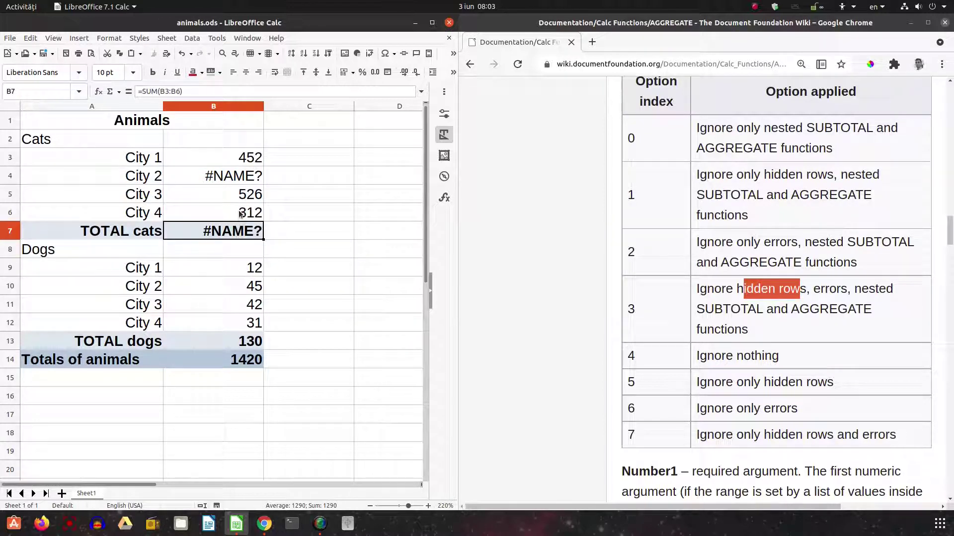
left_click(231, 235)
left_click(240, 343)
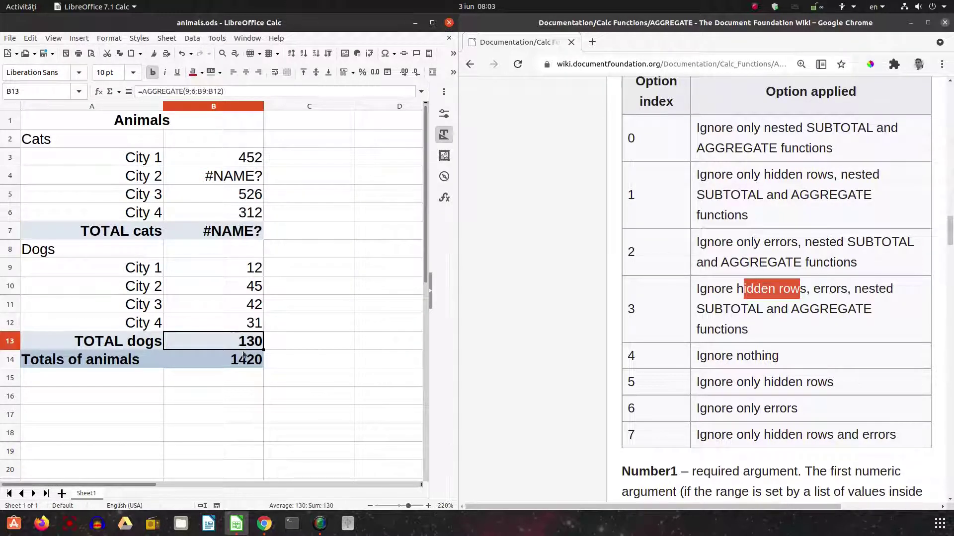
- Make Totals of animals in B14 =B7+B13 and confirm it shows #NAME?
left_click(244, 360)
type("=")
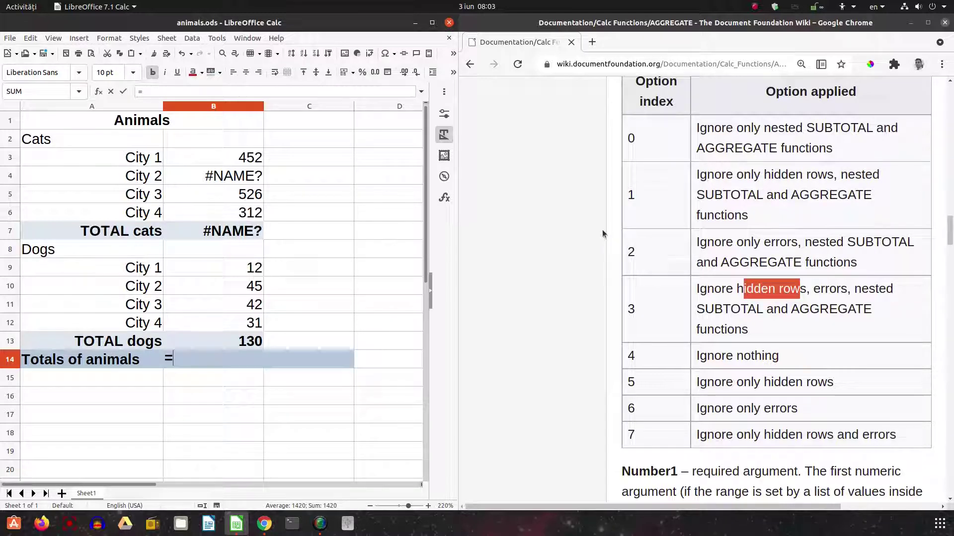
left_click(248, 235)
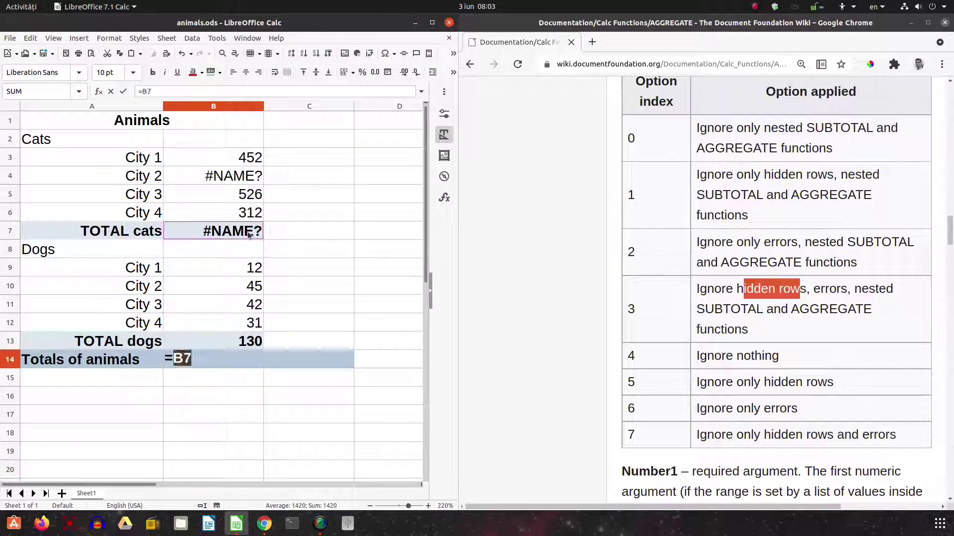
type("+")
left_click(243, 343)
key("Return")
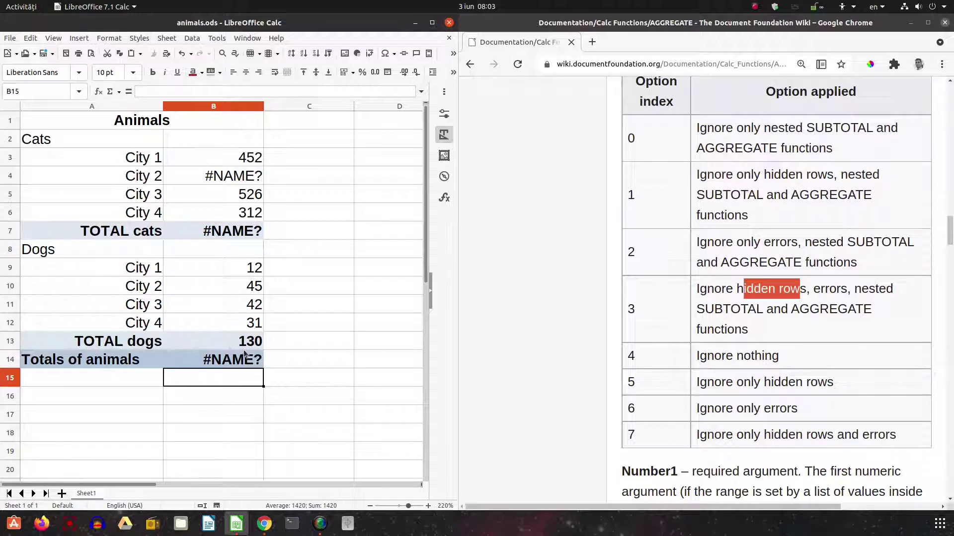
left_click(244, 353)
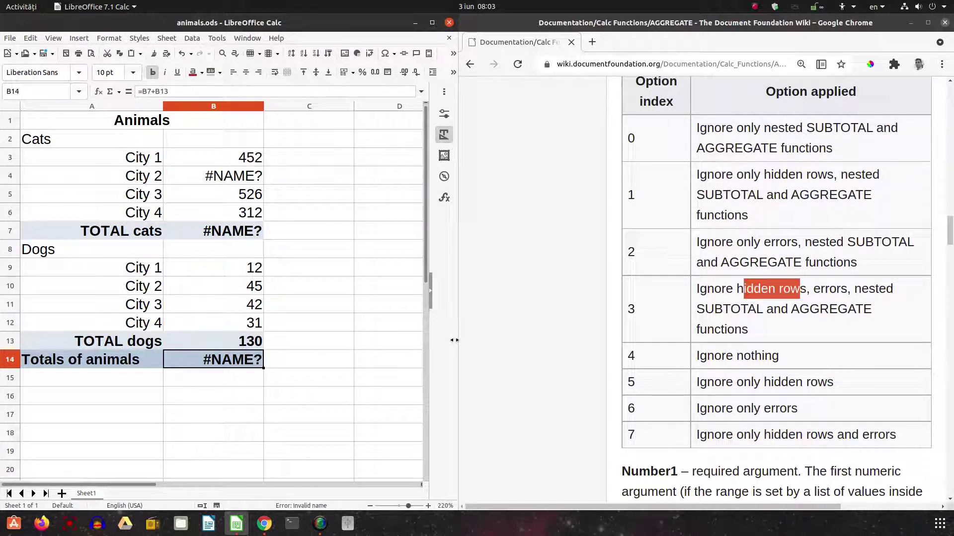
left_click(254, 229)
left_click(250, 363)
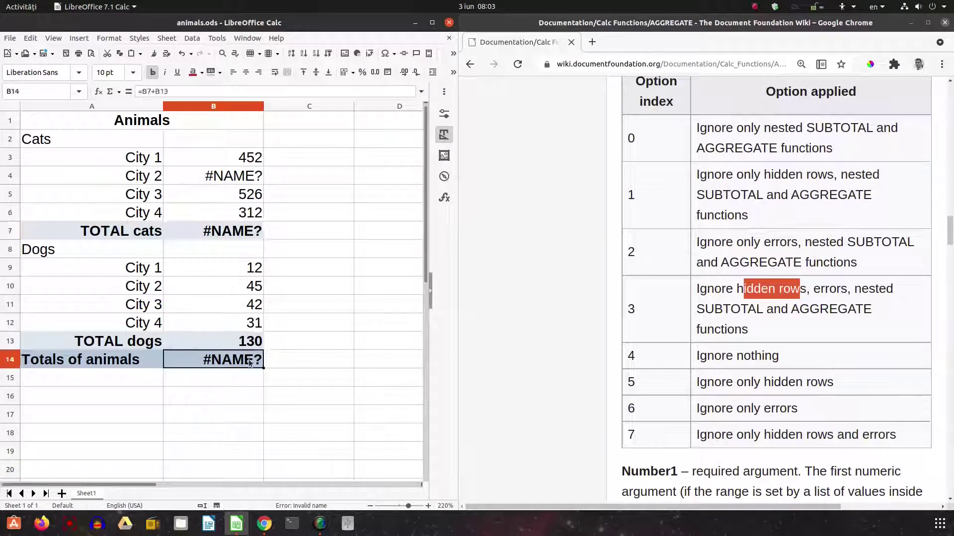
- Undo the SUM edits so TOTAL cats is =AGGREGATE(9;6;B3:B6) again, showing 1290
key("ctrl+z")
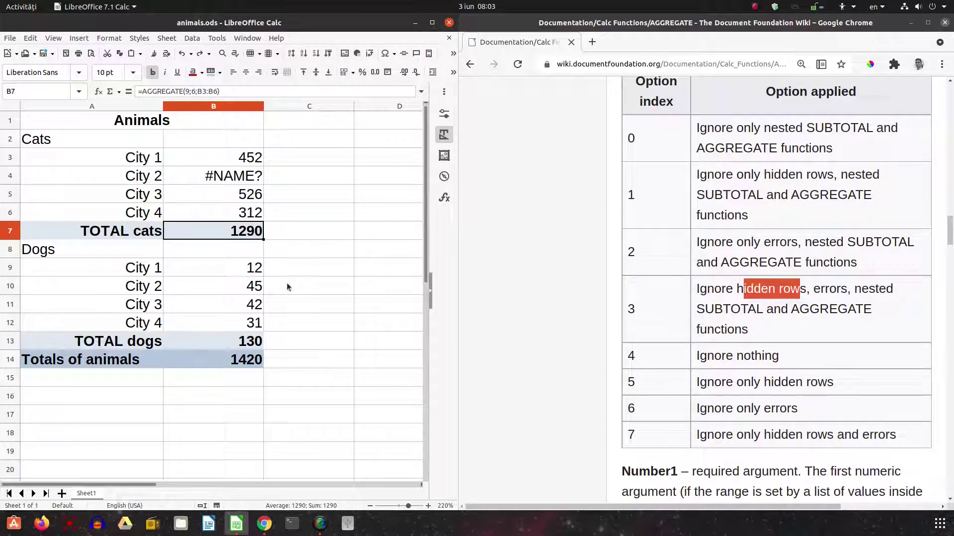
scroll(804, 348, "down", 1)
scroll(784, 305, "up", 2)
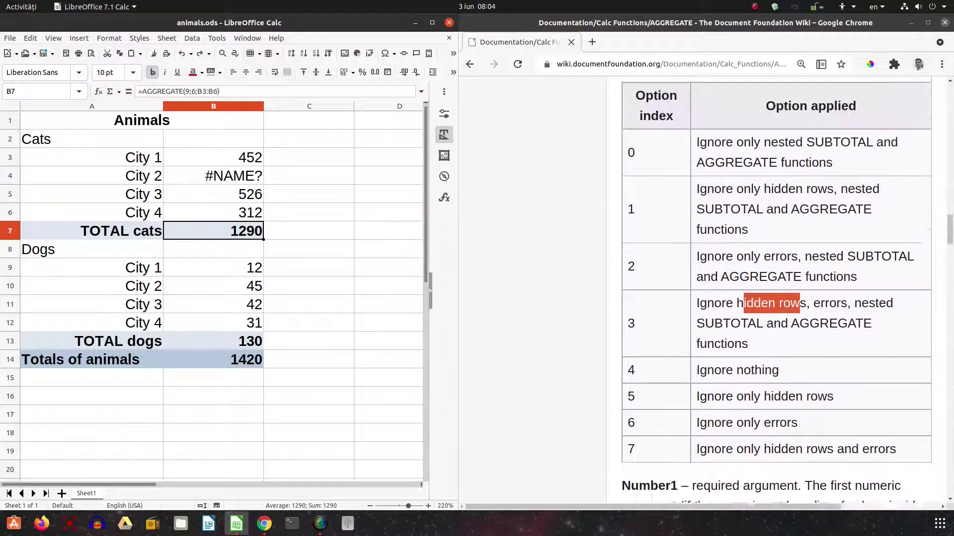
scroll(775, 258, "up", 1)
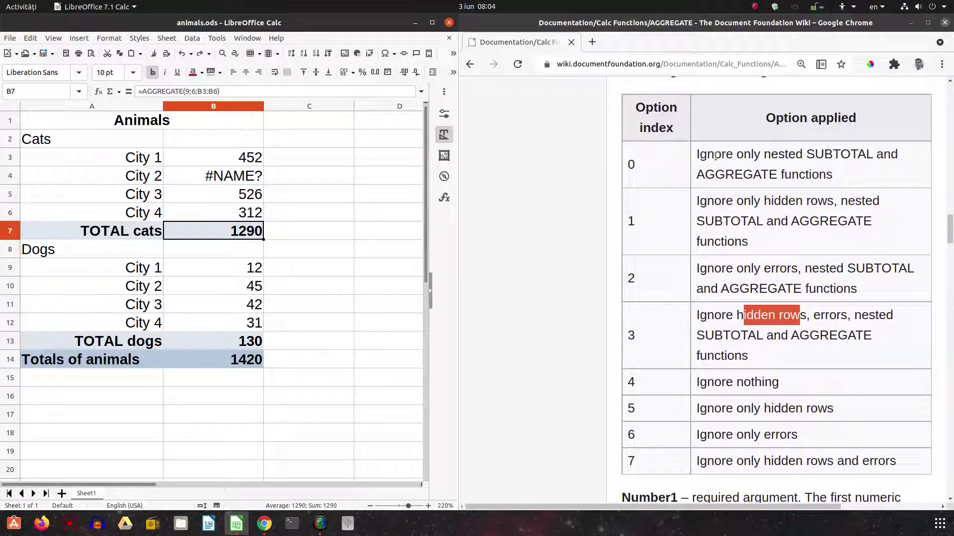
scroll(738, 288, "down", 2)
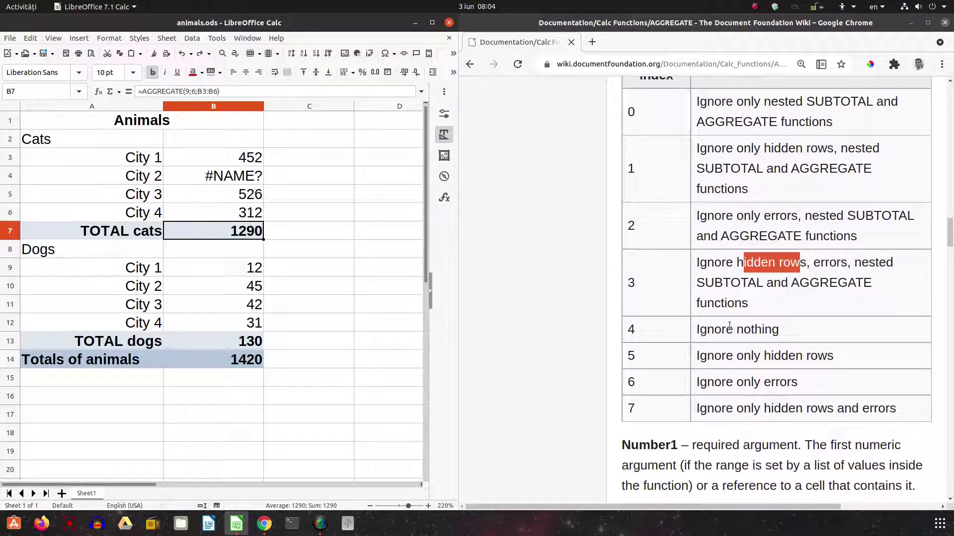
- Change the Totals of animals formula to =AGGREGATE(9;7;B3:B13)
left_click(256, 359)
left_click(192, 91)
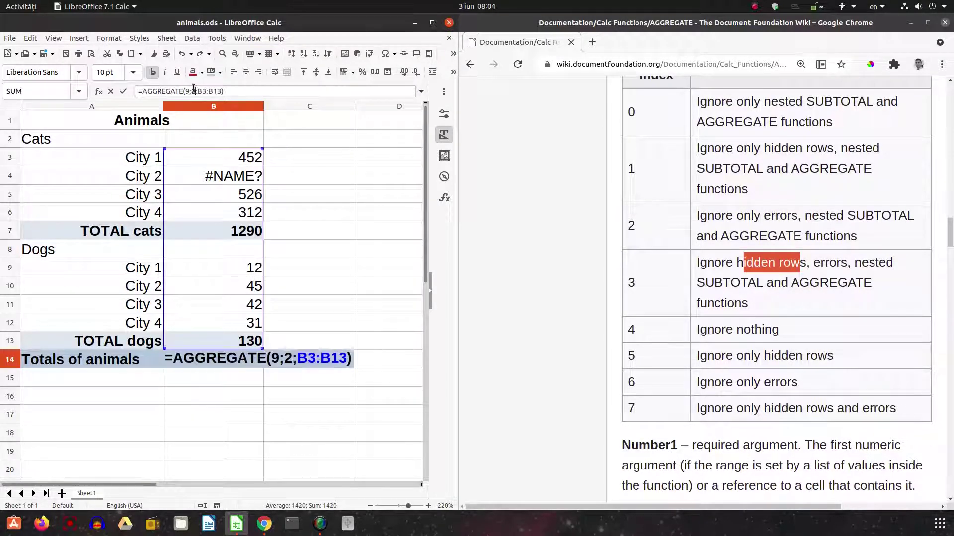
key("BackSpace")
key("Return")
key("Up")
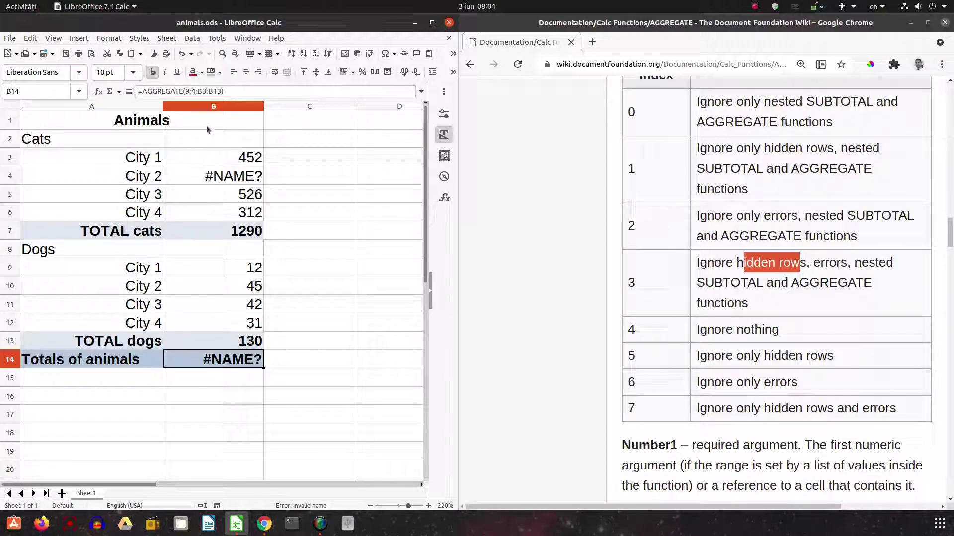
left_click(192, 91)
key("Delete")
type("7")
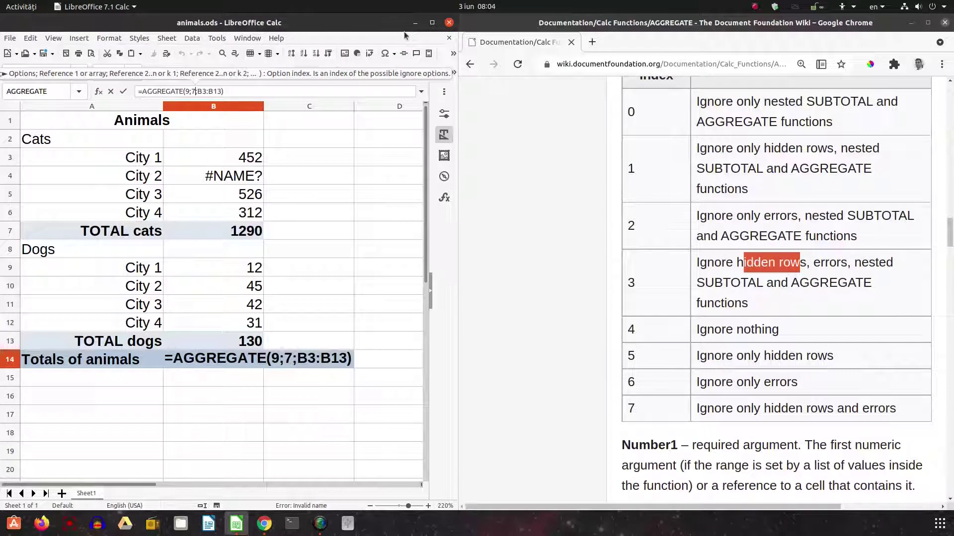
key("Return")
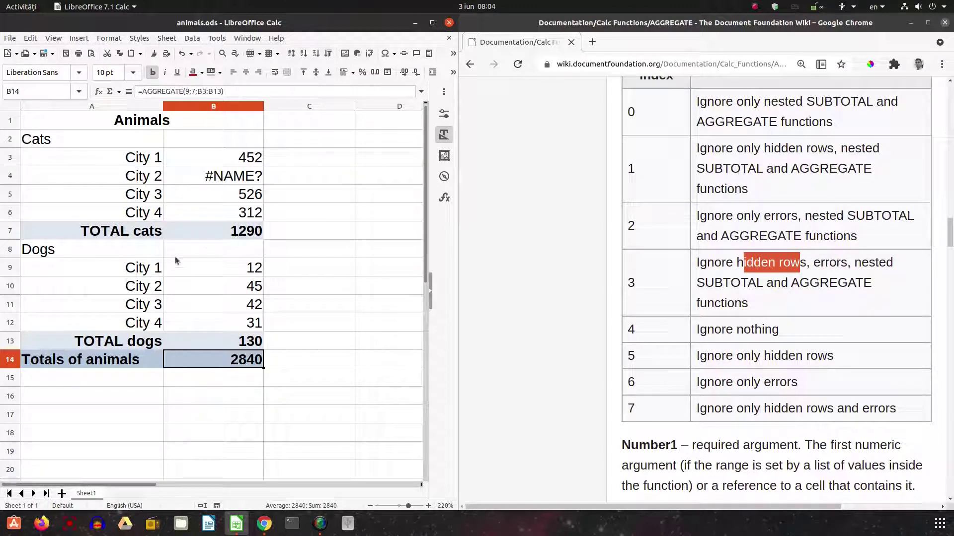
- Replace the City 2 cats error with 251, raising TOTAL cats to 1541
left_click(223, 177)
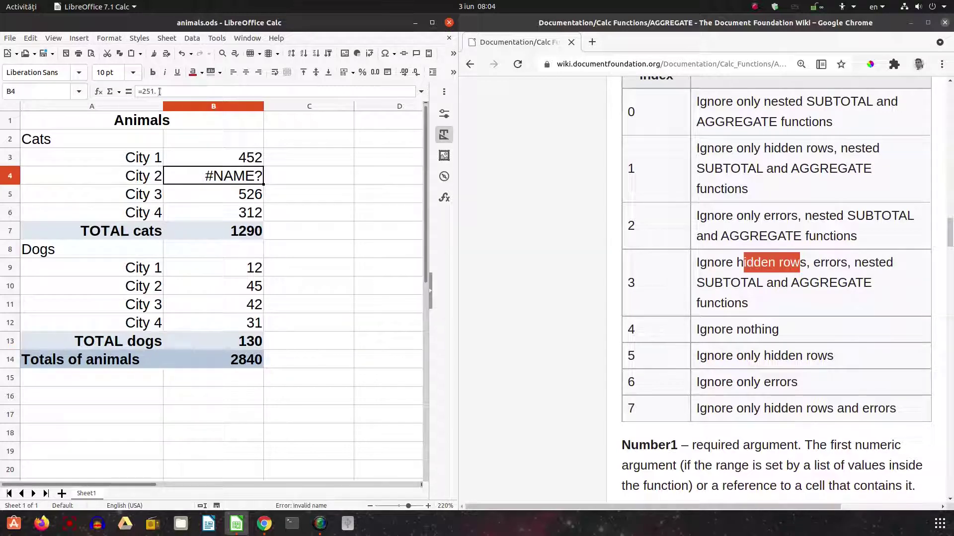
type("=251.")
key("Return")
key("Up")
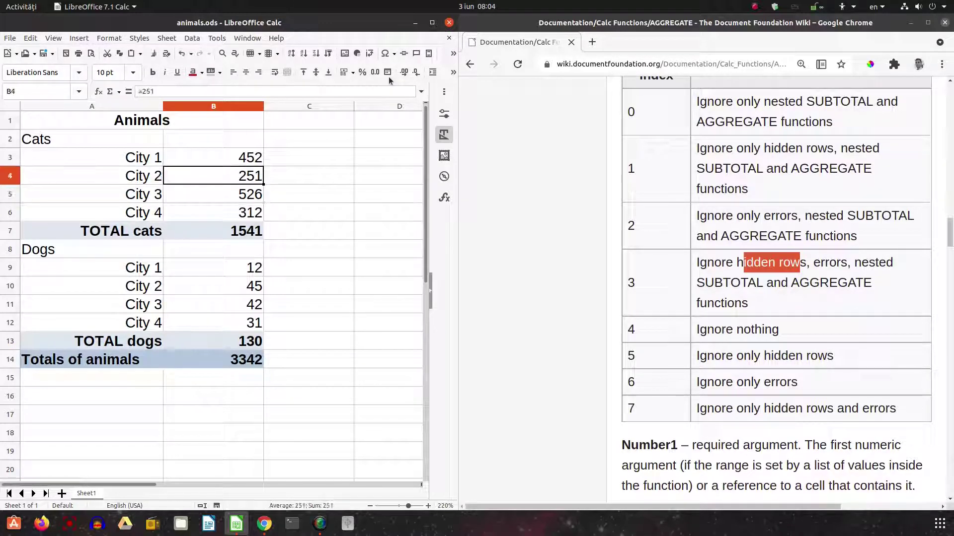
left_click(367, 249)
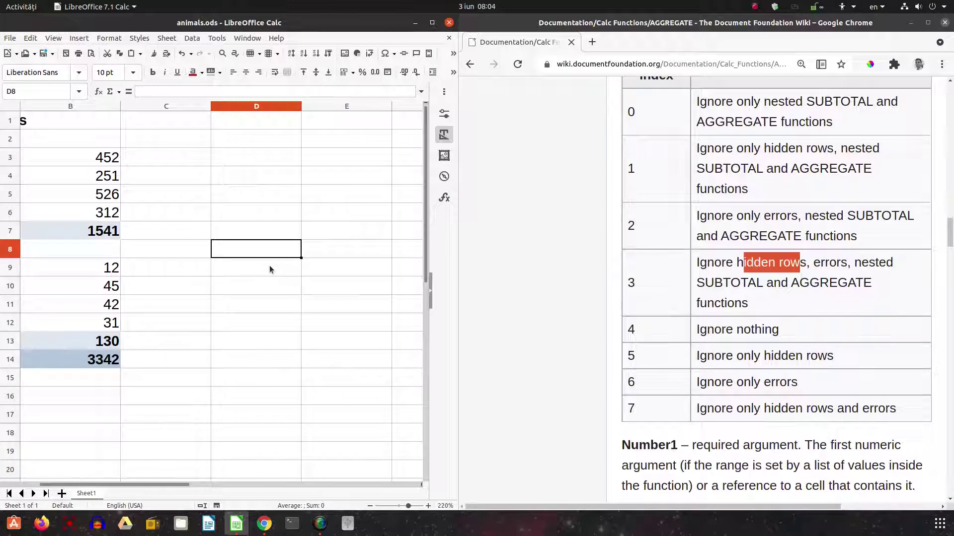
key("ctrl+Home")
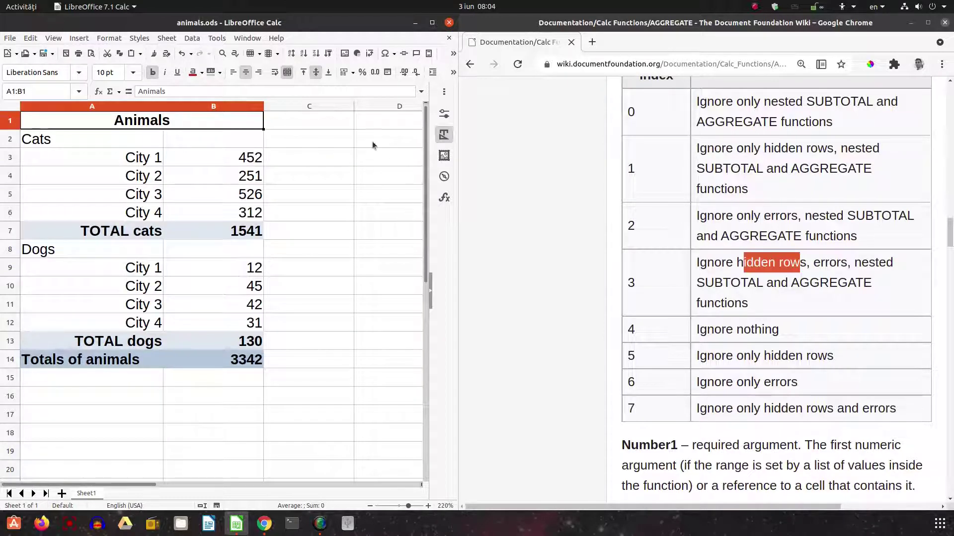
- Scroll the wiki up to the AGGREGATE Function index table listing indices 1–19
left_click(278, 38)
left_click(746, 197)
scroll(773, 214, "up", 3)
scroll(774, 209, "up", 8)
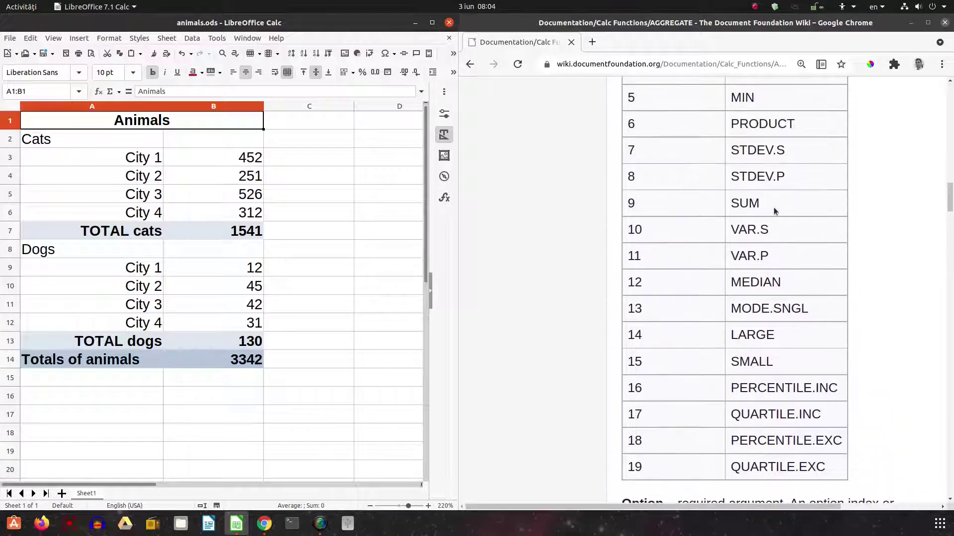
scroll(775, 211, "up", 4)
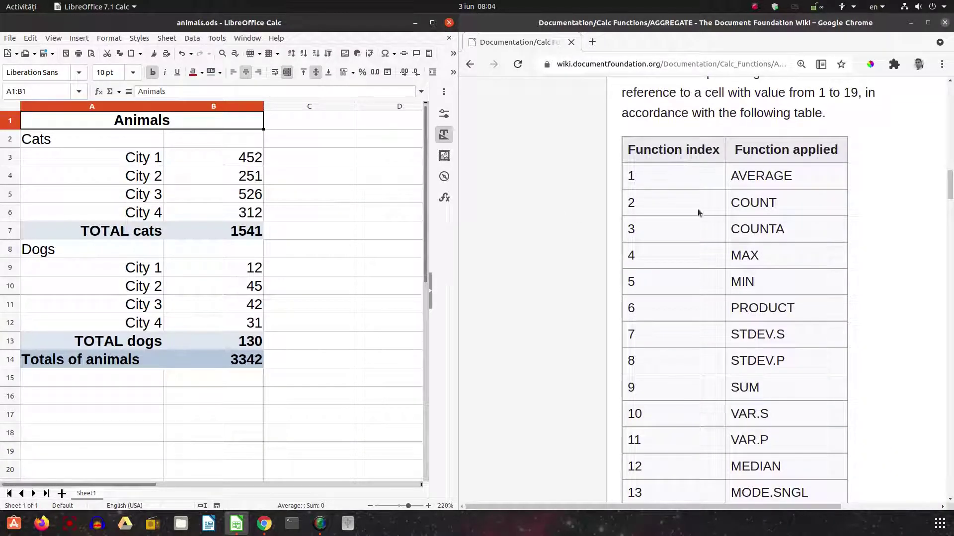
scroll(734, 213, "up", 2)
scroll(734, 214, "up", 4)
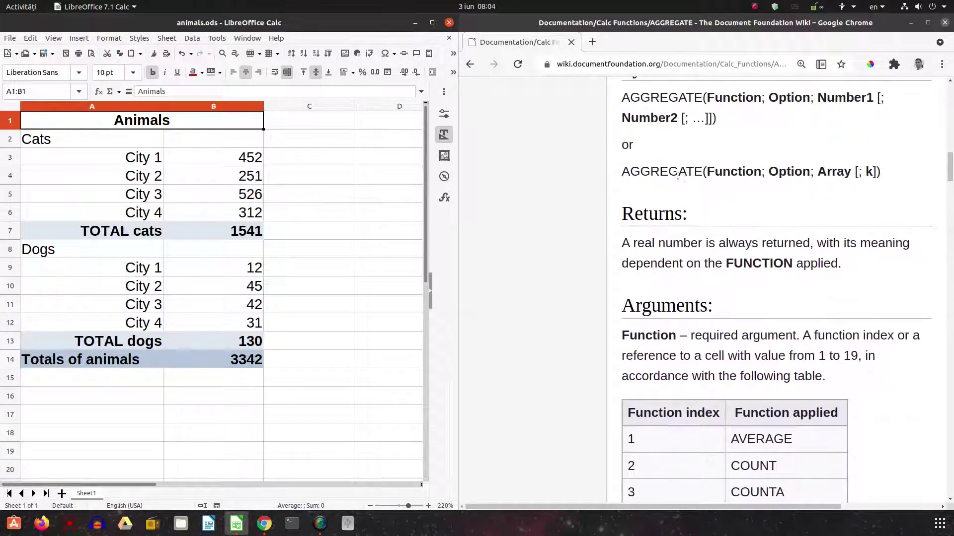
left_click_drag(678, 172, 709, 174)
- Scroll the wiki back down and show LibreOffice's Help > About version information
scroll(785, 303, "down", 3)
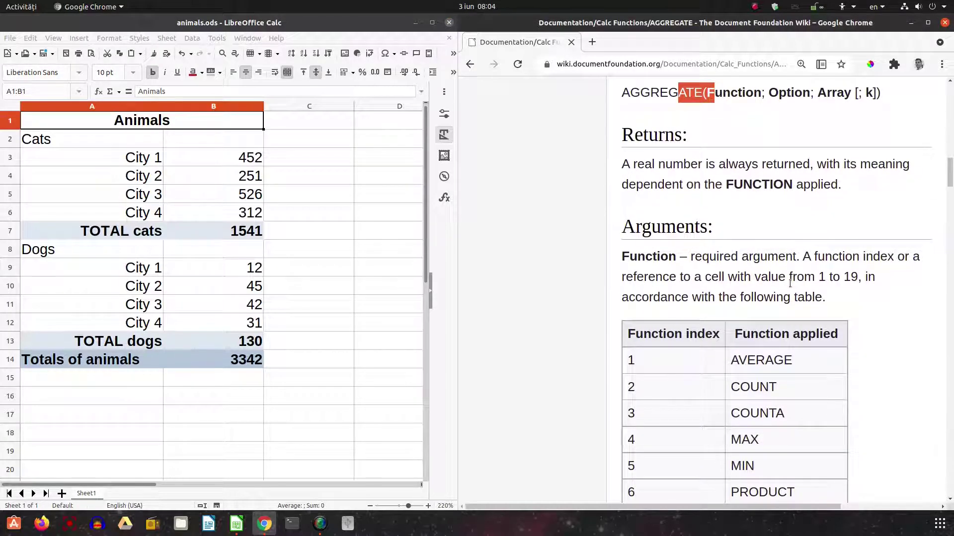
scroll(789, 283, "down", 7)
scroll(771, 279, "down", 2)
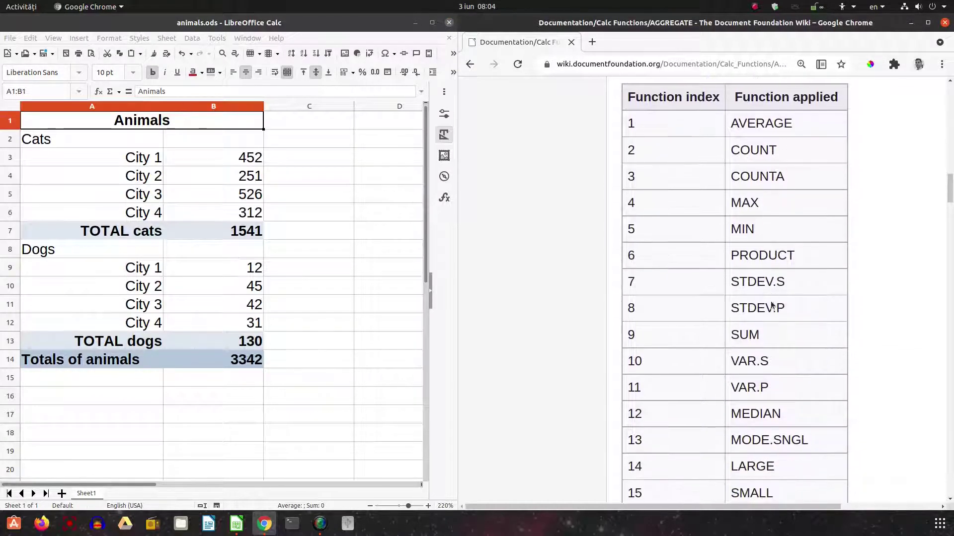
scroll(768, 333, "down", 6)
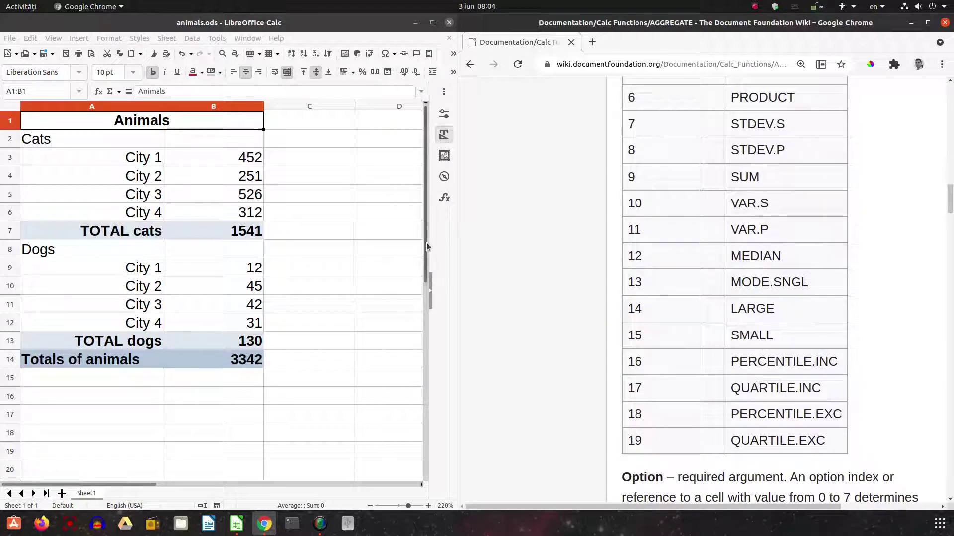
left_click(276, 38)
left_click(313, 189)
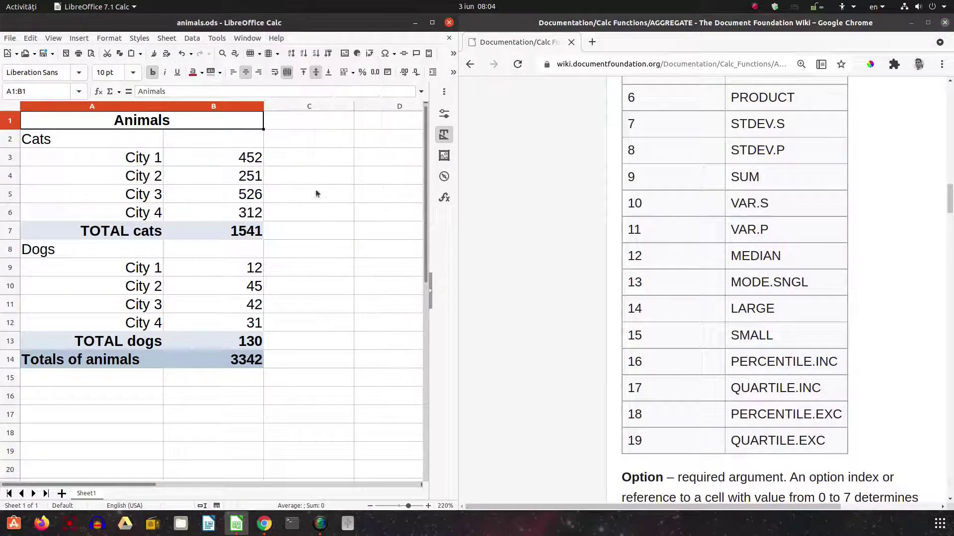